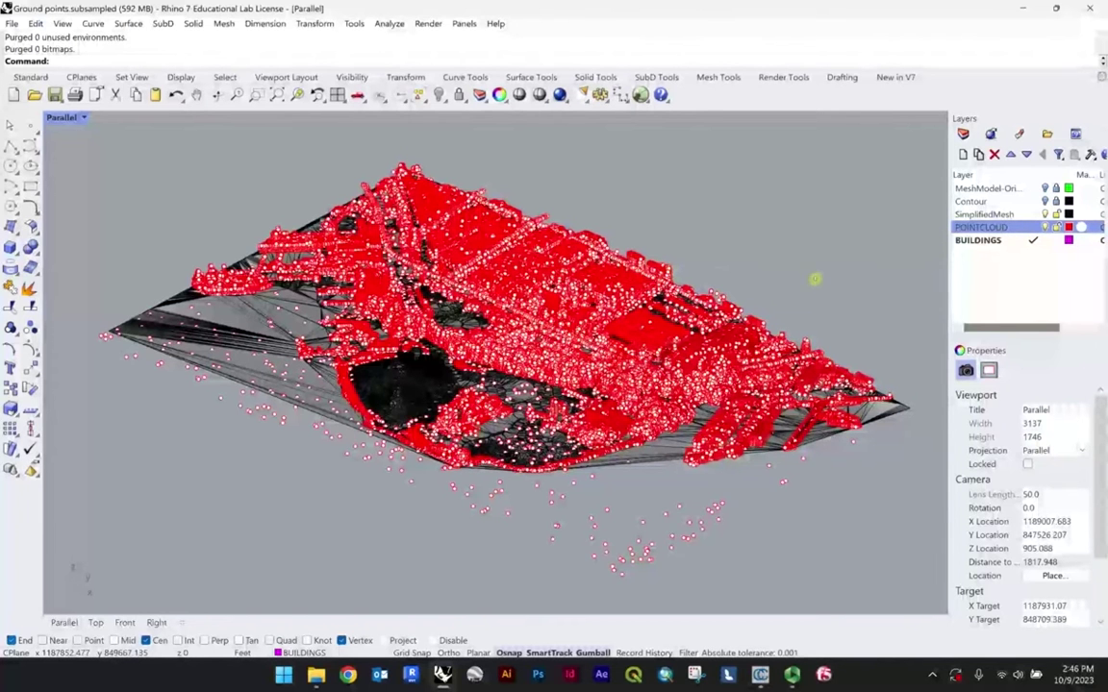
Step: Select individual points from among the overlapping candidates to inspect them
{"action": "left_click", "coordinate": [816, 279]}
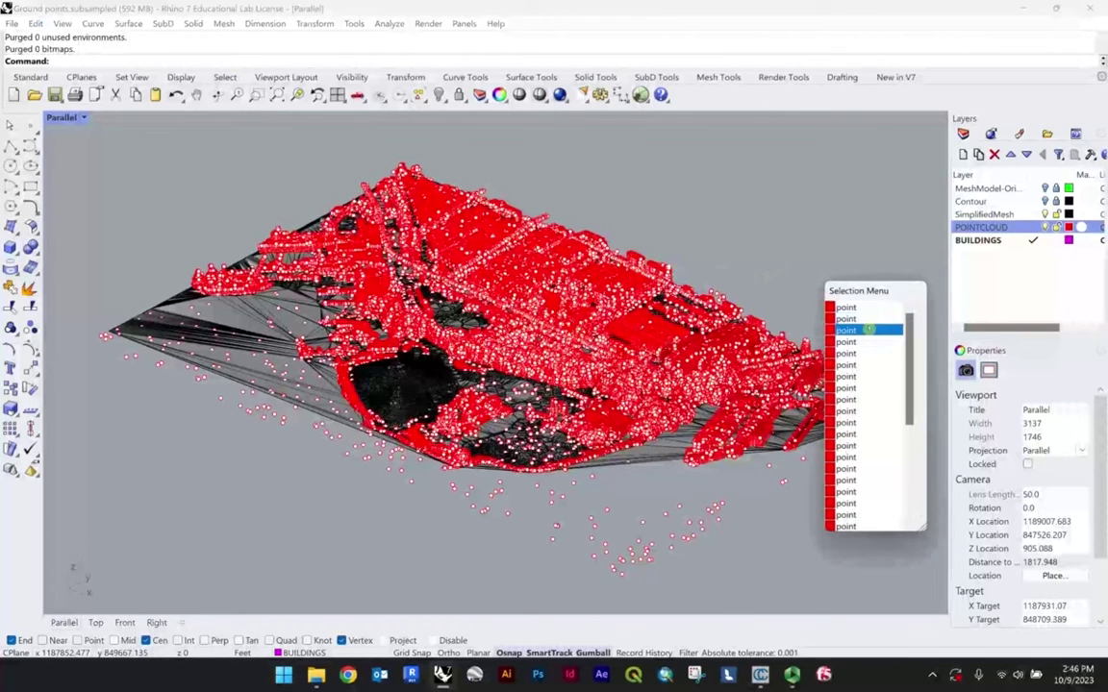
{"action": "left_click_drag", "start_coordinate": [909, 384], "coordinate": [921, 507]}
{"action": "left_click", "coordinate": [847, 408]}
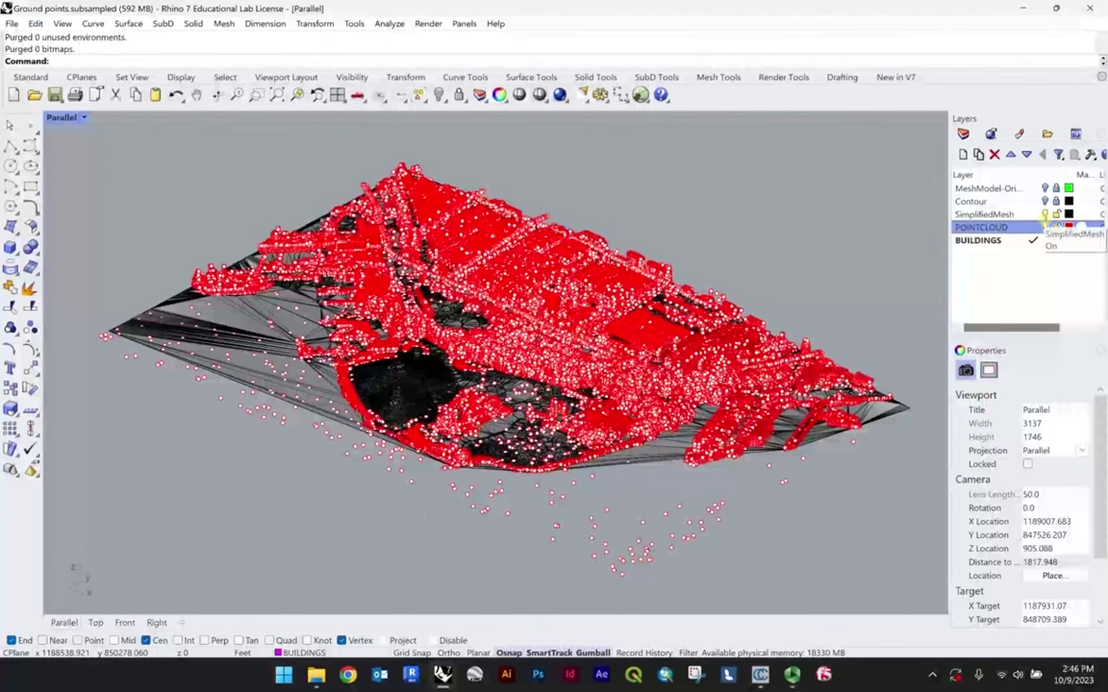
Step: Hide the SimplifiedMesh layer and make POINTCLOUD the current layer
{"action": "left_click", "coordinate": [1044, 214]}
{"action": "left_click", "coordinate": [1045, 214]}
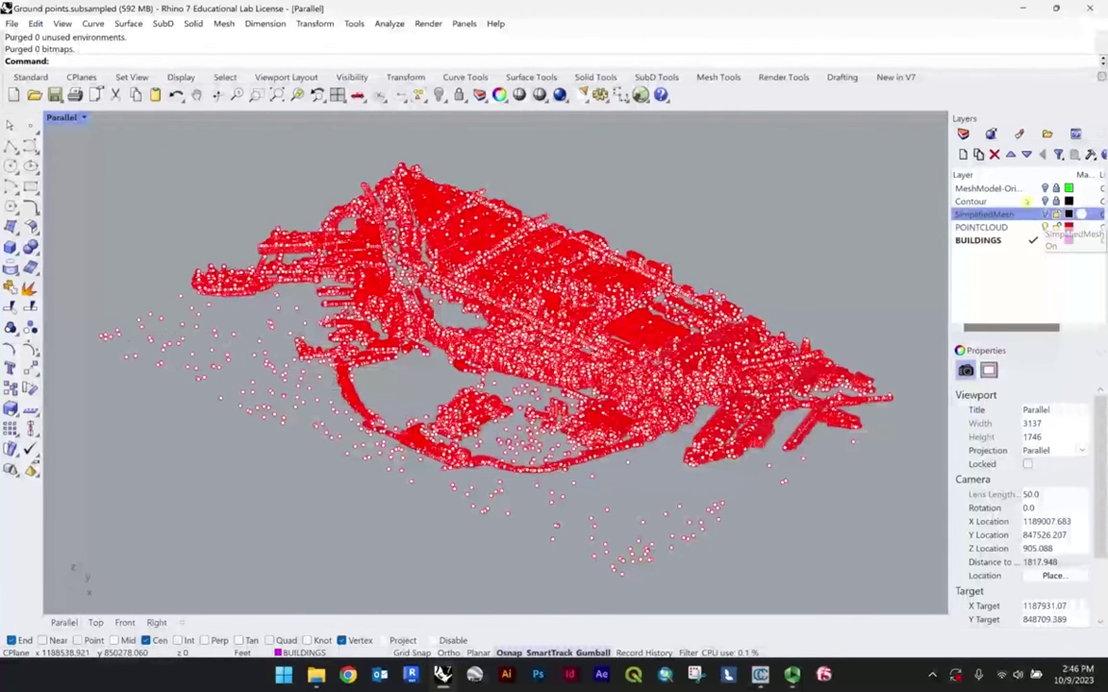
{"action": "left_click", "coordinate": [1032, 227]}
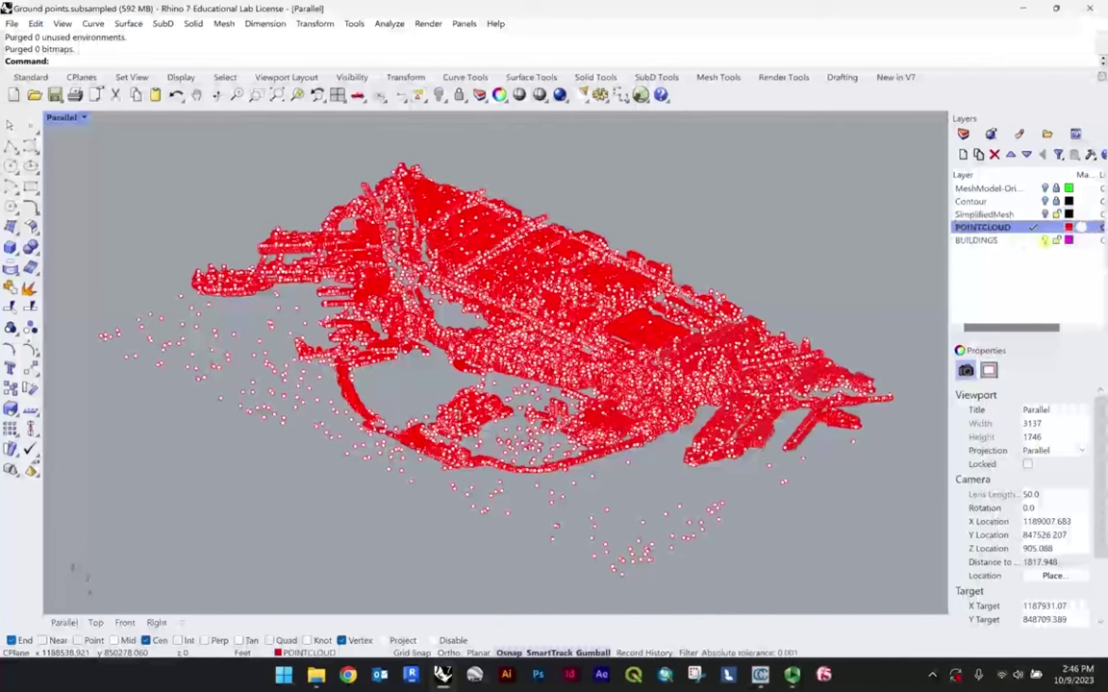
{"action": "left_click", "coordinate": [975, 239]}
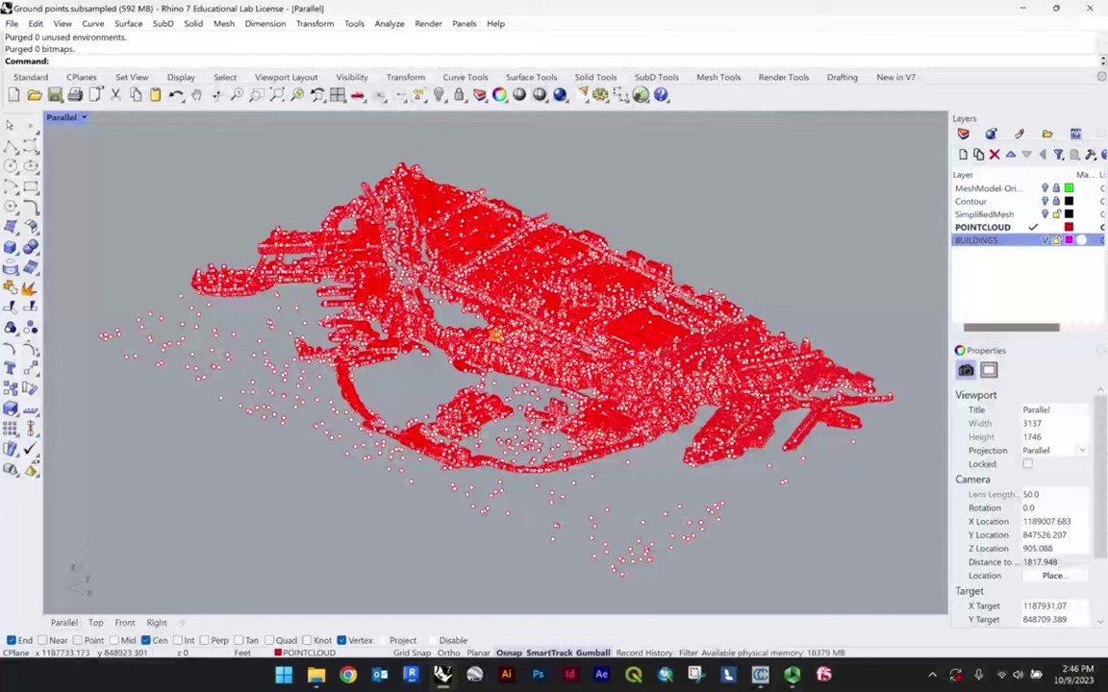
{"action": "scroll", "coordinate": [567, 313], "scroll_direction": "down", "scroll_amount": 3}
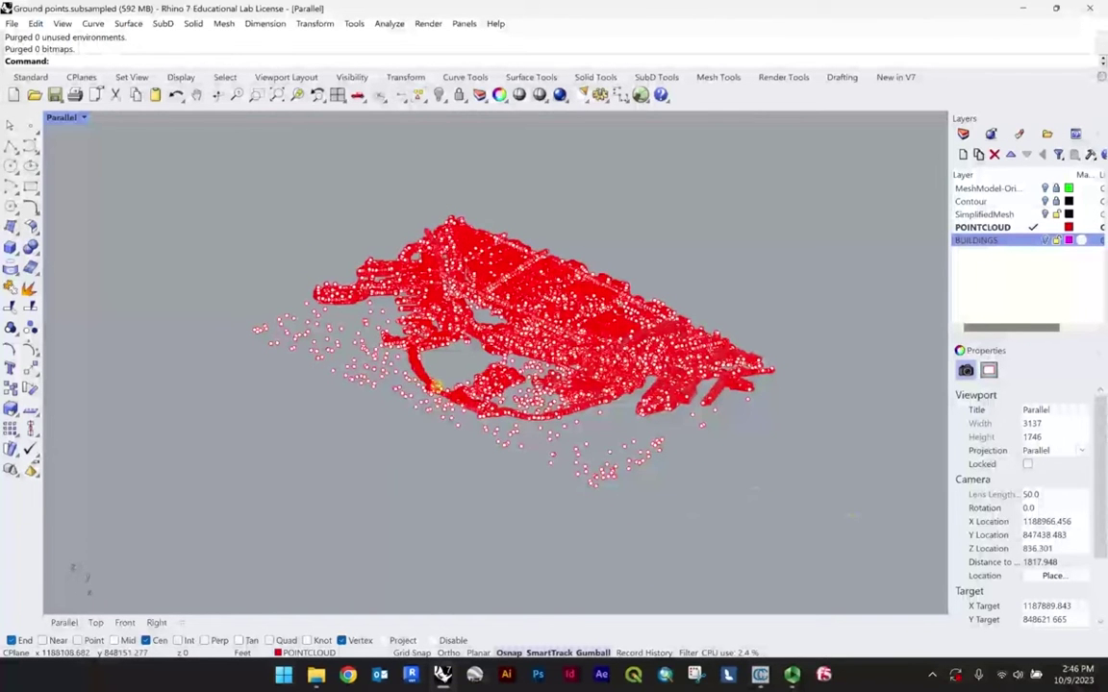
{"action": "scroll", "coordinate": [472, 303], "scroll_direction": "up", "scroll_amount": 1}
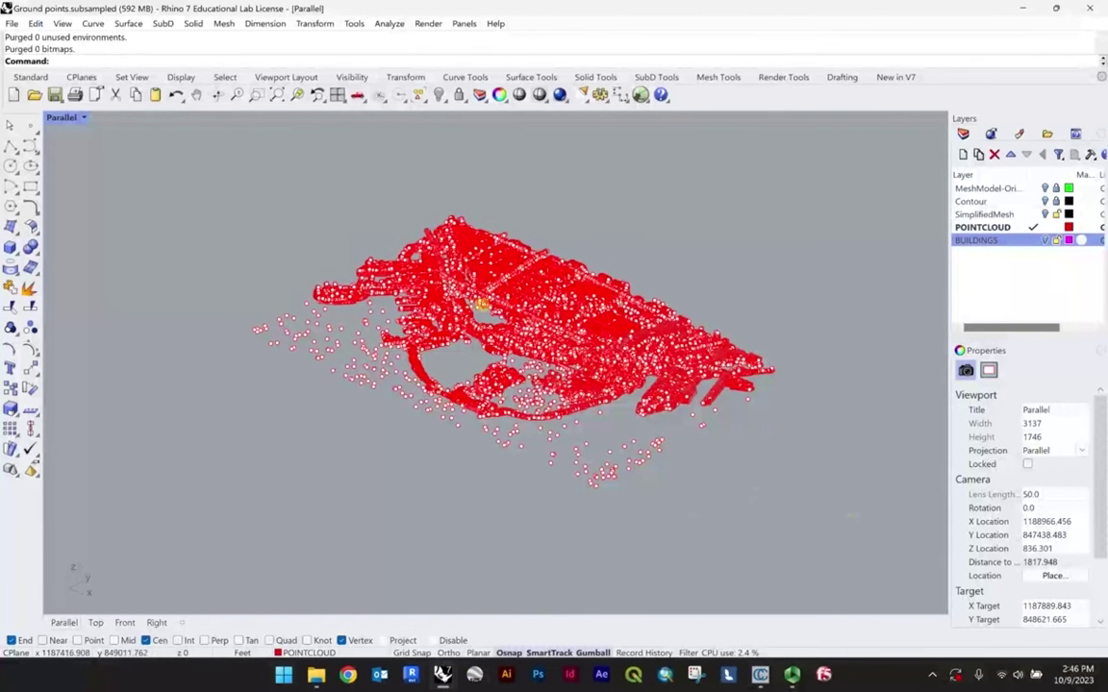
{"action": "scroll", "coordinate": [620, 382], "scroll_direction": "up", "scroll_amount": 2}
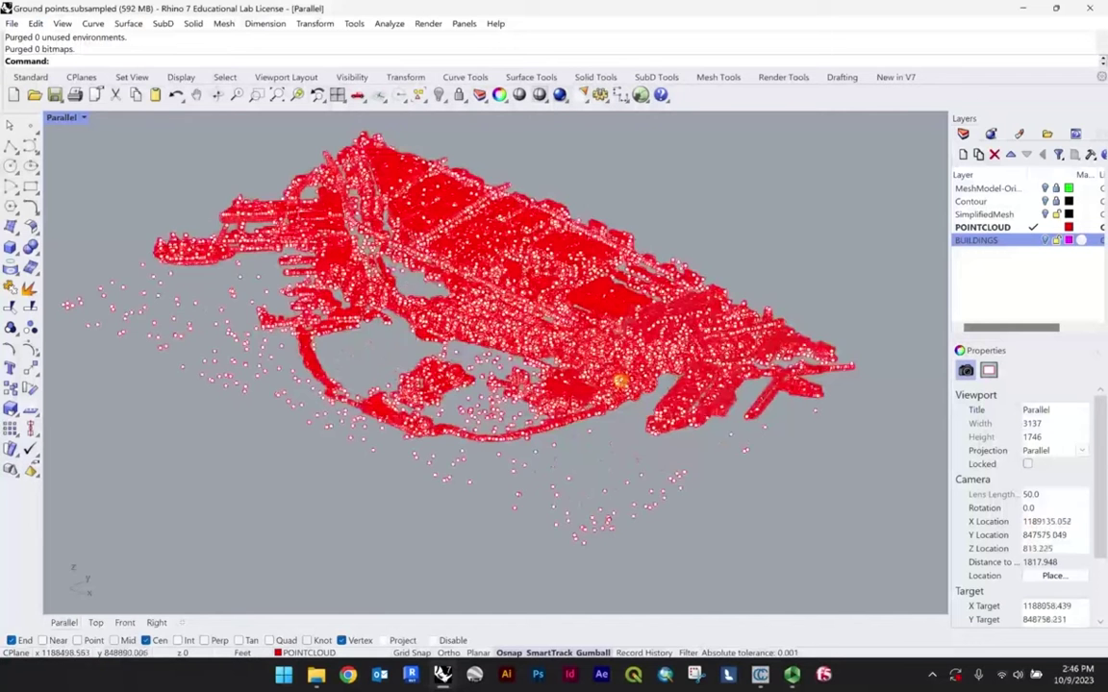
{"action": "scroll", "coordinate": [567, 344], "scroll_direction": "down", "scroll_amount": 1}
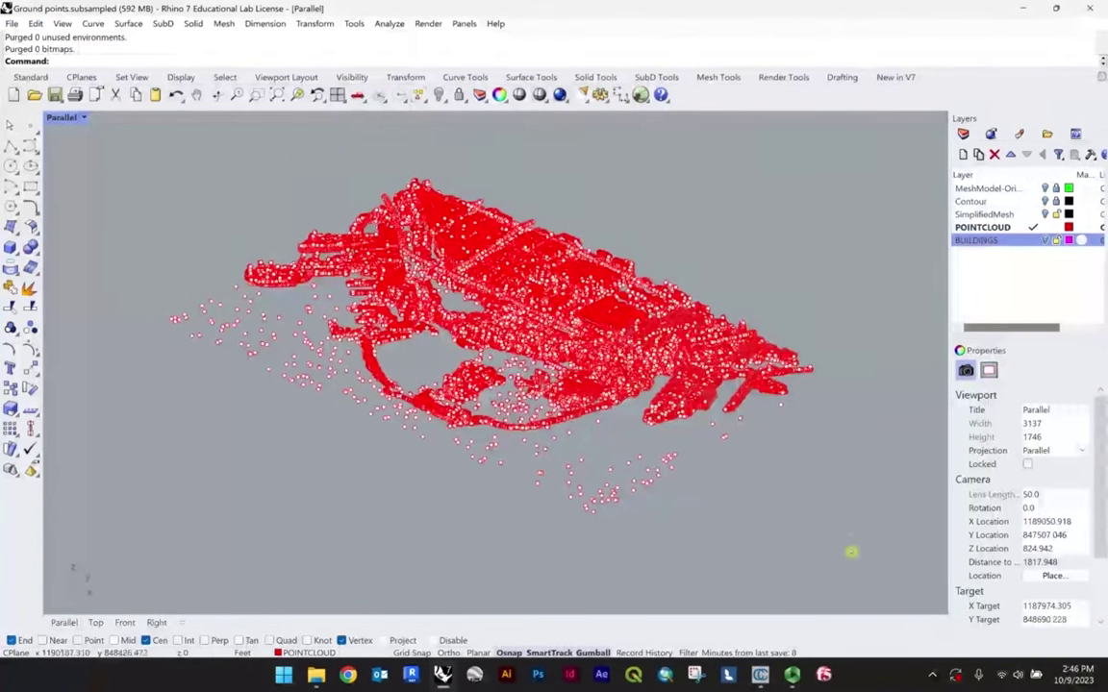
Step: Window-select all 1,048,654 points and run the PointCloud command on them
{"action": "left_click_drag", "start_coordinate": [851, 554], "coordinate": [107, 128]}
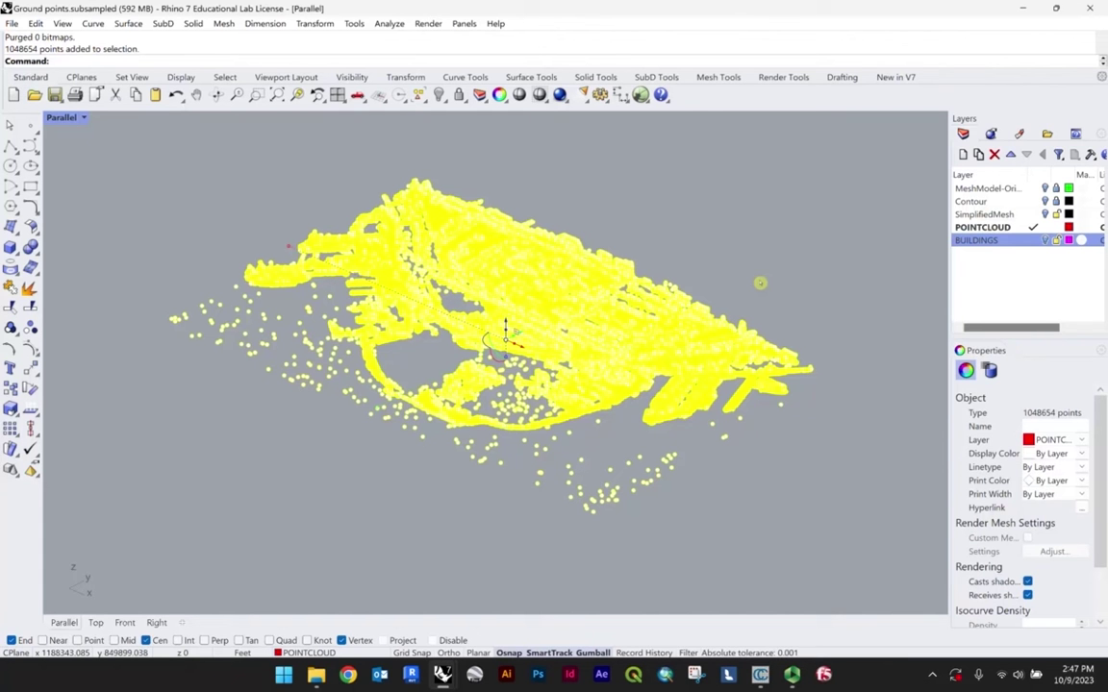
{"action": "type", "text": "c"}
{"action": "key", "text": "BackSpace"}
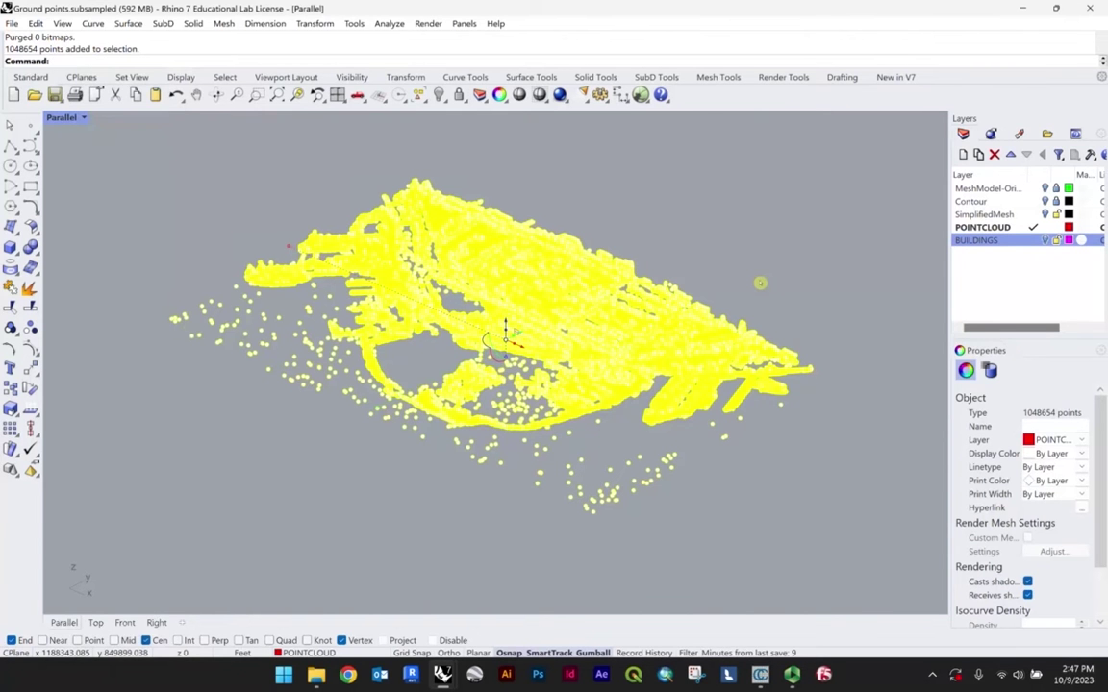
{"action": "type", "text": "Point"}
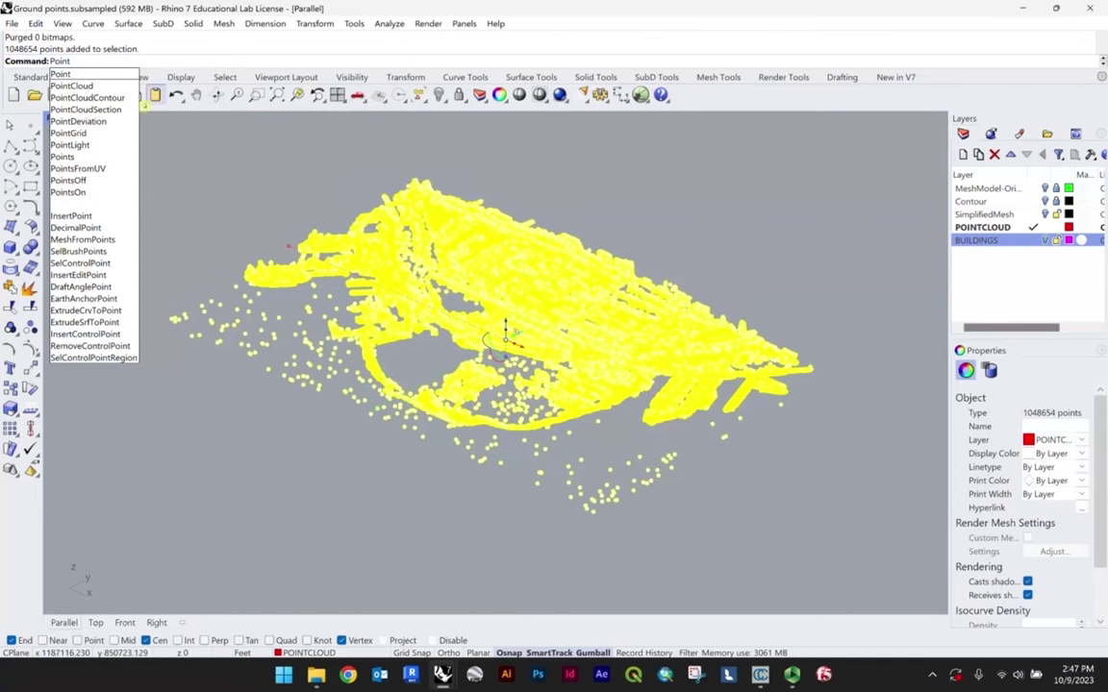
{"action": "left_click", "coordinate": [115, 85]}
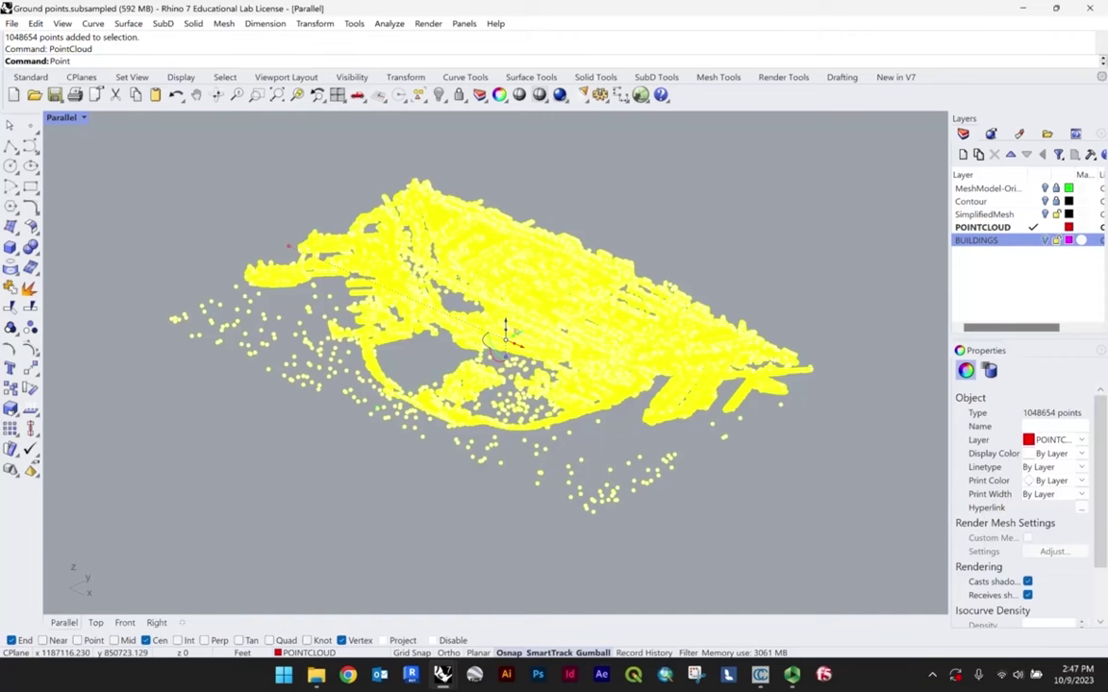
Step: Finish PointCloud, then select the new cloud to verify it and deselect it
{"action": "key", "text": "Escape"}
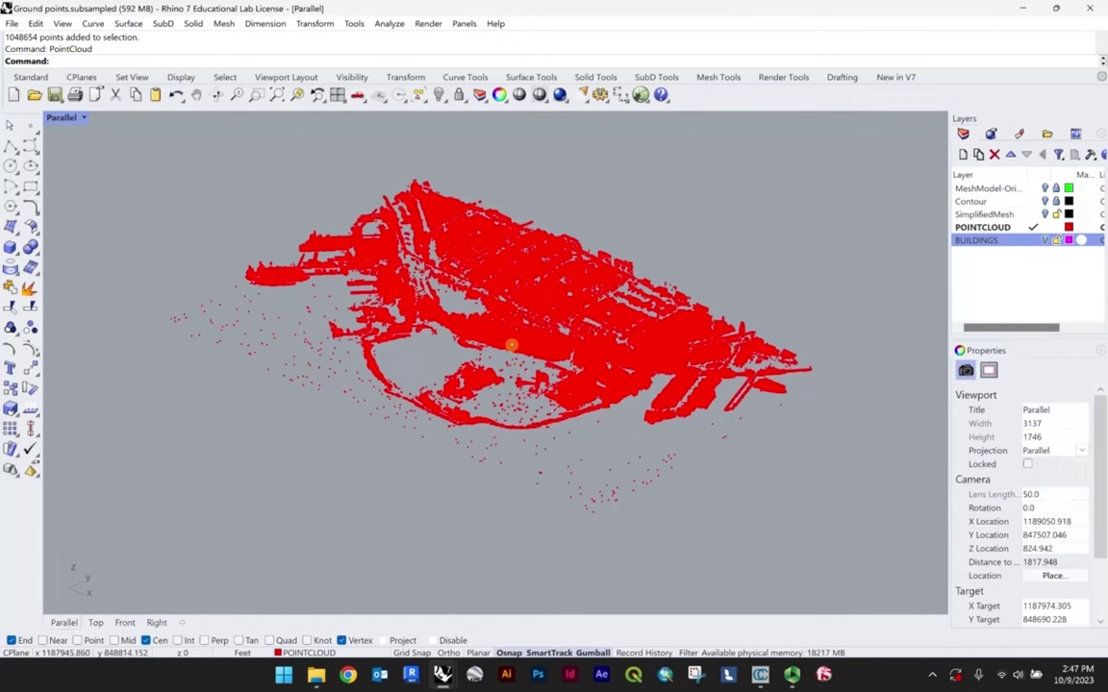
{"action": "left_click", "coordinate": [473, 322]}
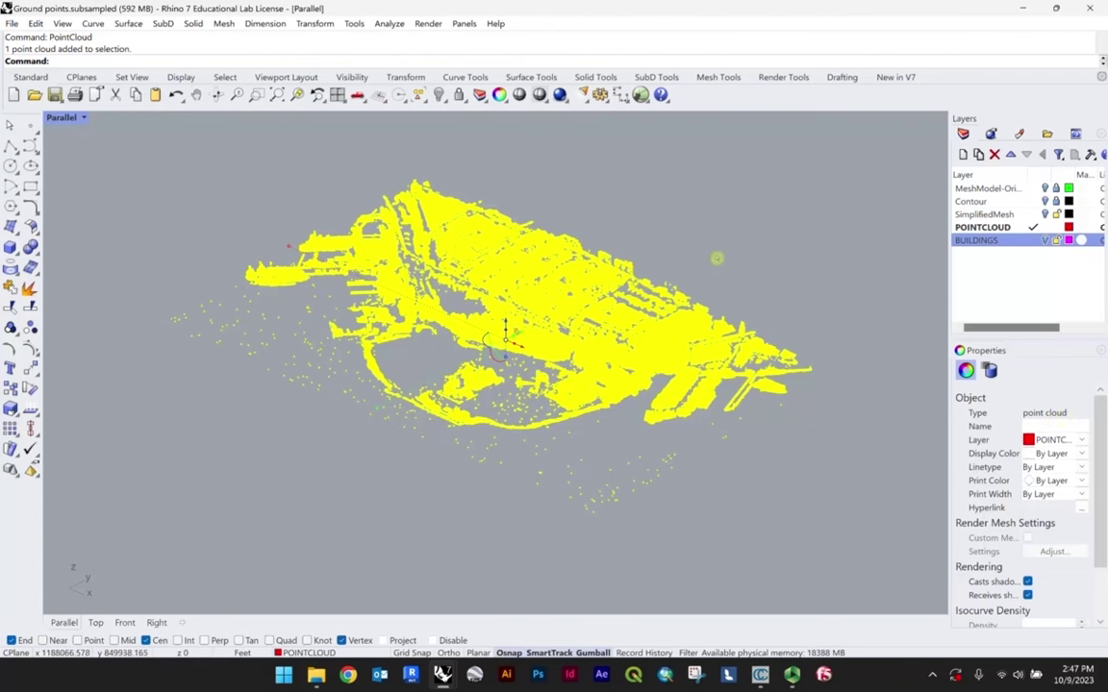
{"action": "scroll", "coordinate": [622, 237], "scroll_direction": "up", "scroll_amount": 5}
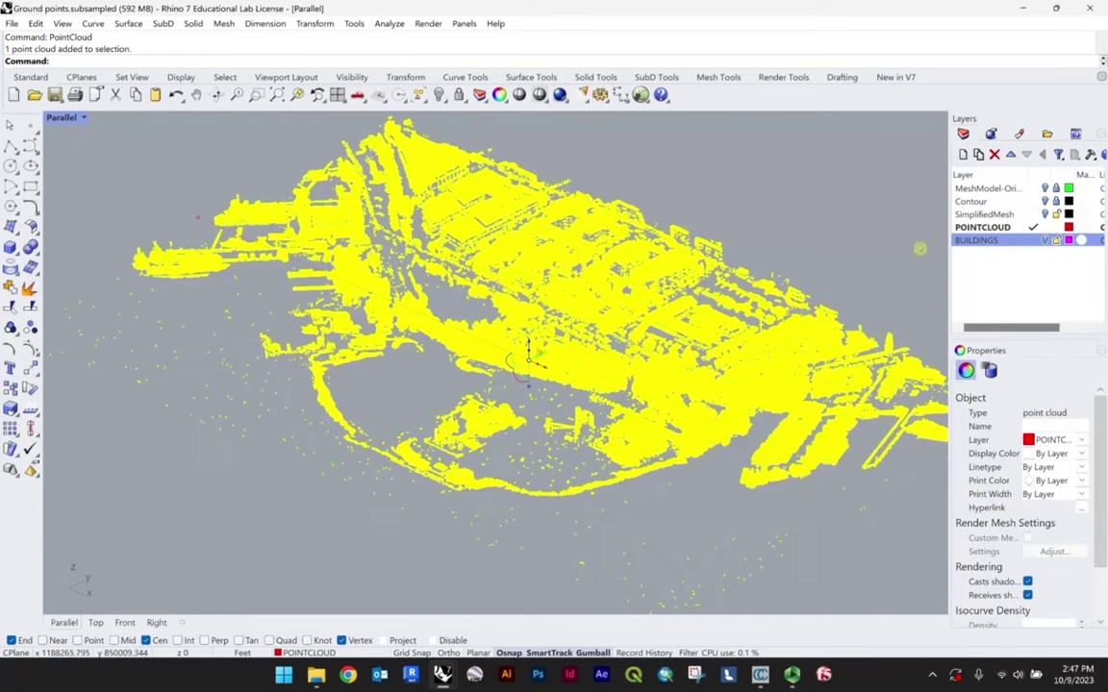
{"action": "key", "text": "Escape"}
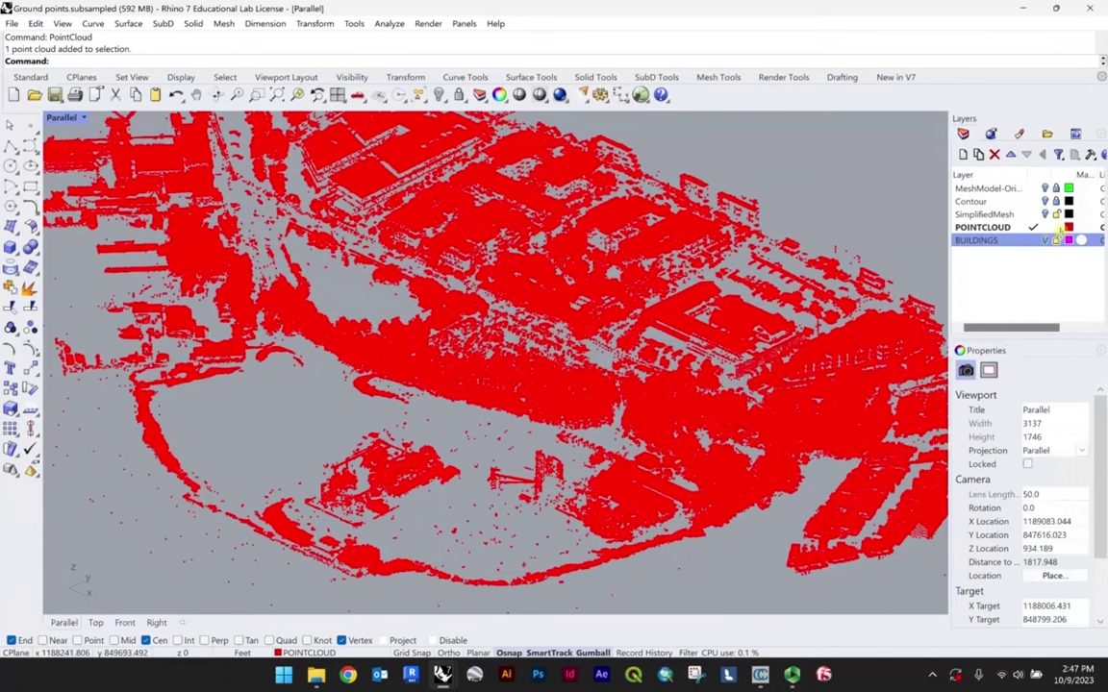
{"action": "left_click", "coordinate": [1068, 227]}
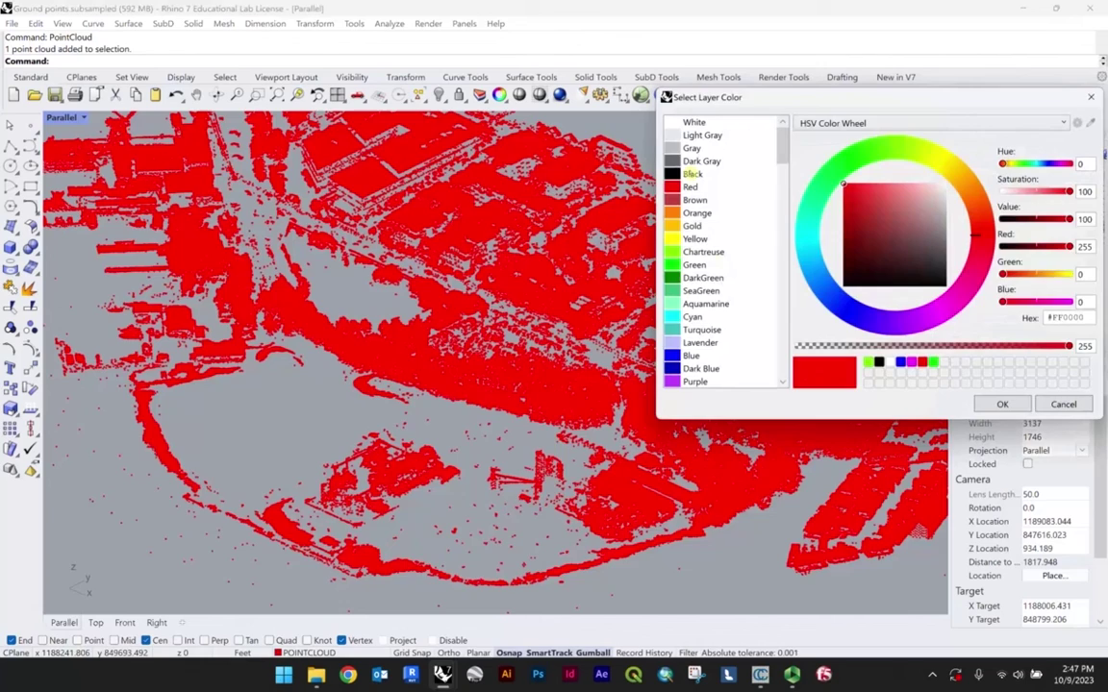
{"action": "left_click", "coordinate": [692, 174]}
{"action": "left_click", "coordinate": [1002, 404]}
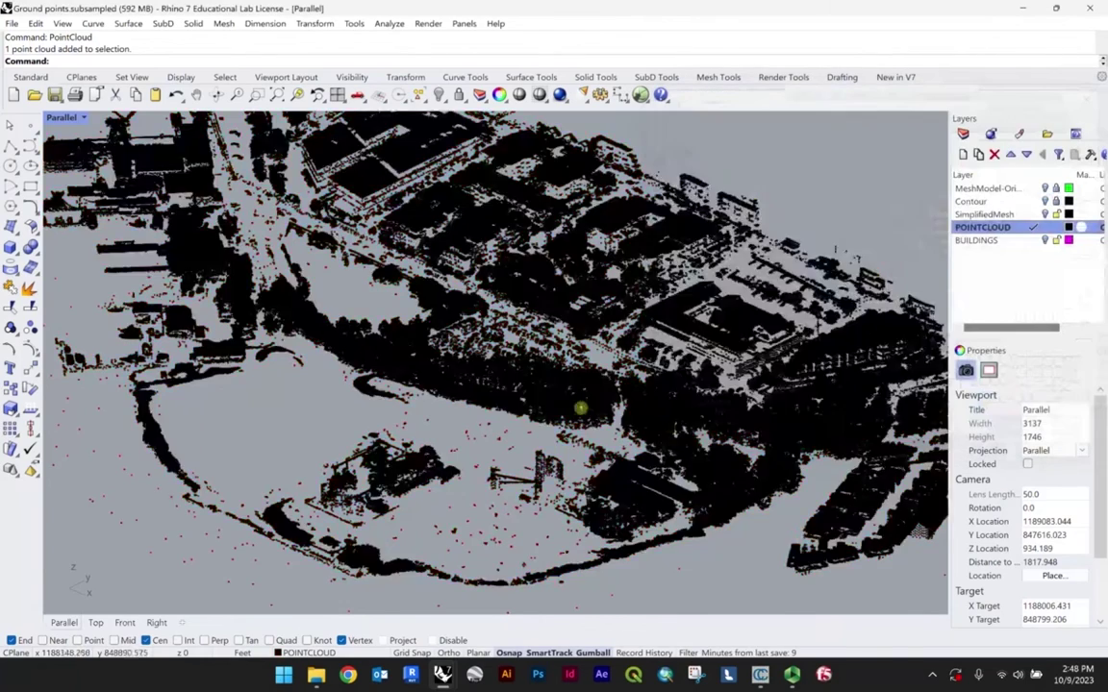
{"action": "right_click_drag", "start_coordinate": [580, 407], "coordinate": [427, 438]}
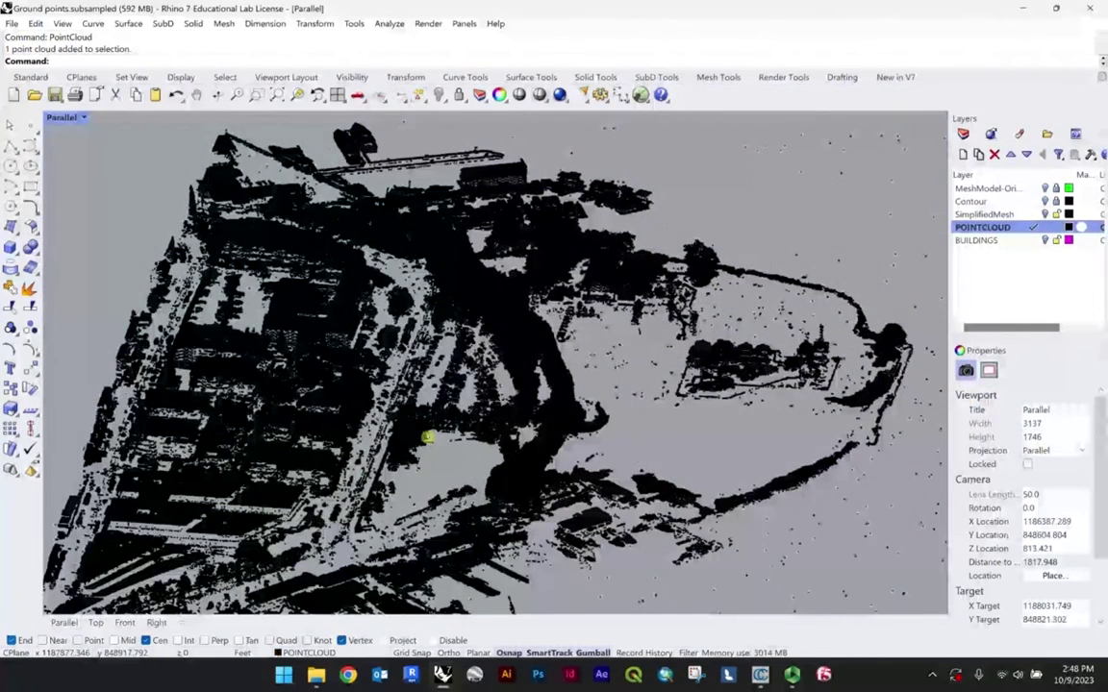
{"action": "right_click_drag", "start_coordinate": [426, 438], "coordinate": [440, 339]}
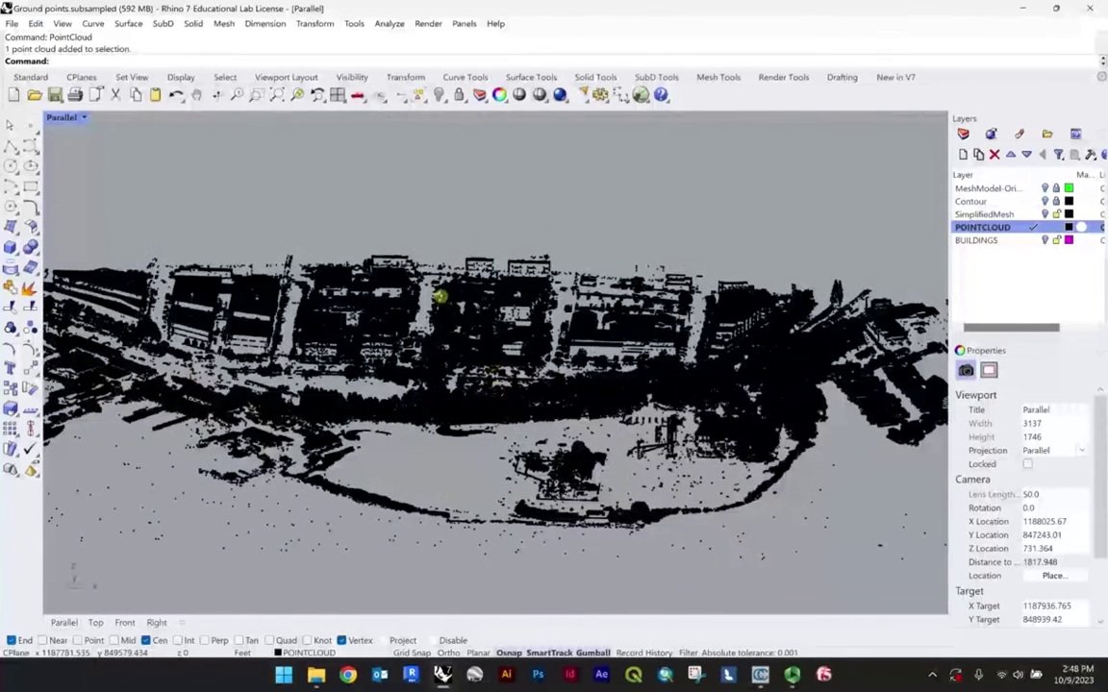
{"action": "scroll", "coordinate": [520, 375], "scroll_direction": "up", "scroll_amount": 2}
{"action": "scroll", "coordinate": [520, 375], "scroll_direction": "down", "scroll_amount": 3}
{"action": "right_click_drag", "start_coordinate": [527, 373], "coordinate": [510, 360]}
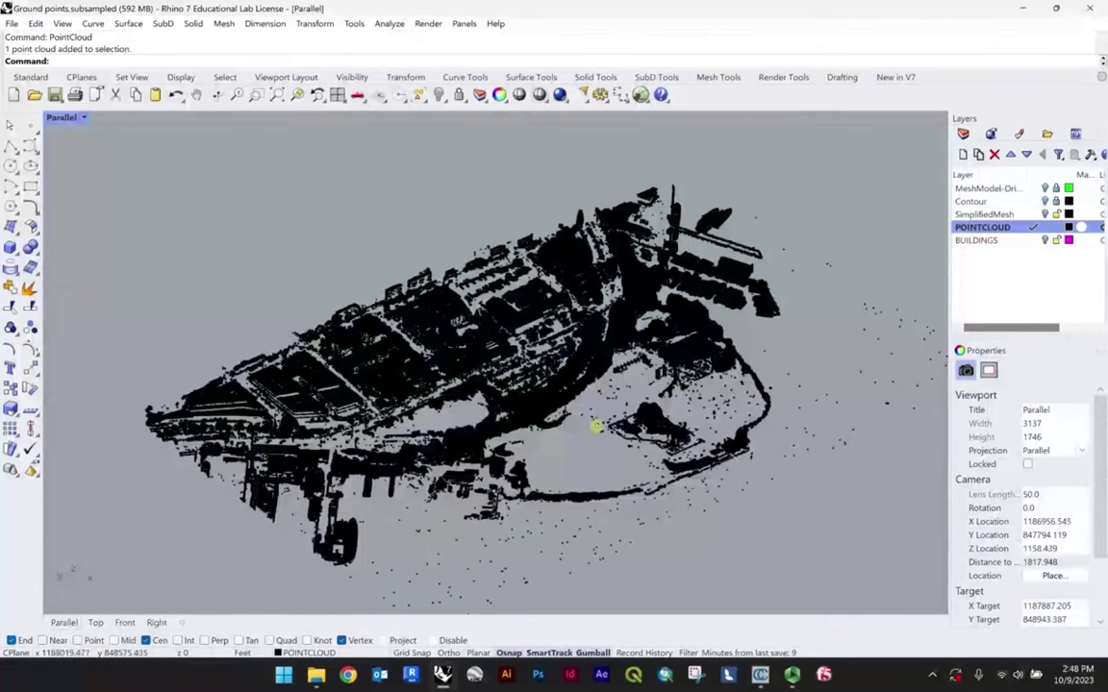
{"action": "scroll", "coordinate": [500, 375], "scroll_direction": "up", "scroll_amount": 3}
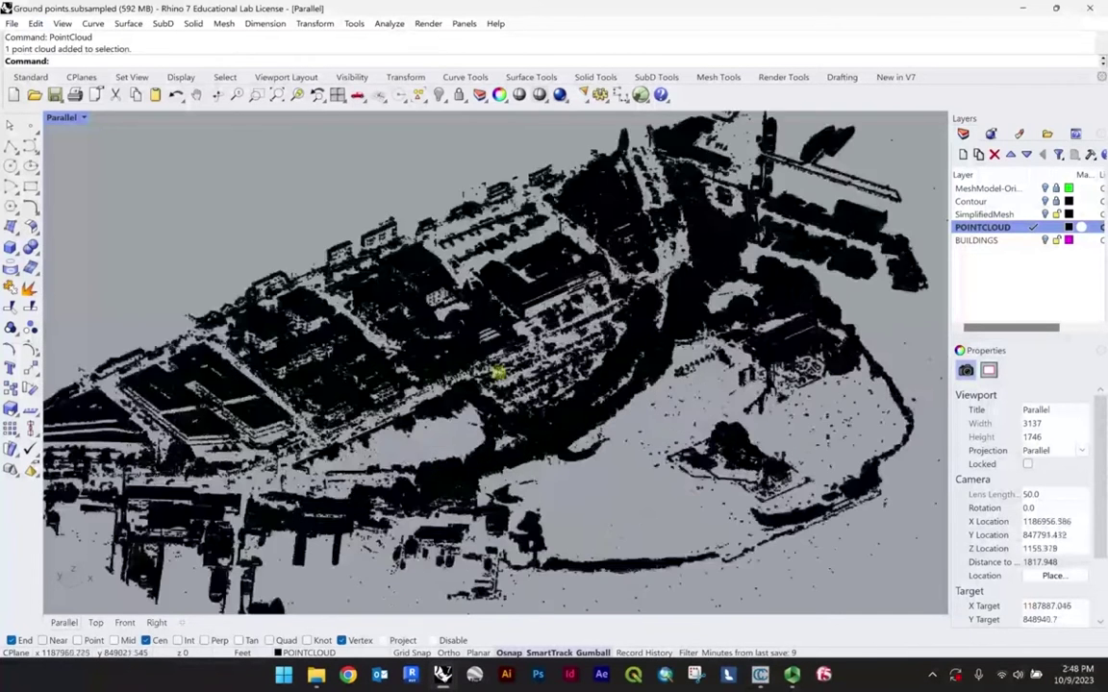
{"action": "right_click_drag", "start_coordinate": [546, 358], "coordinate": [631, 405]}
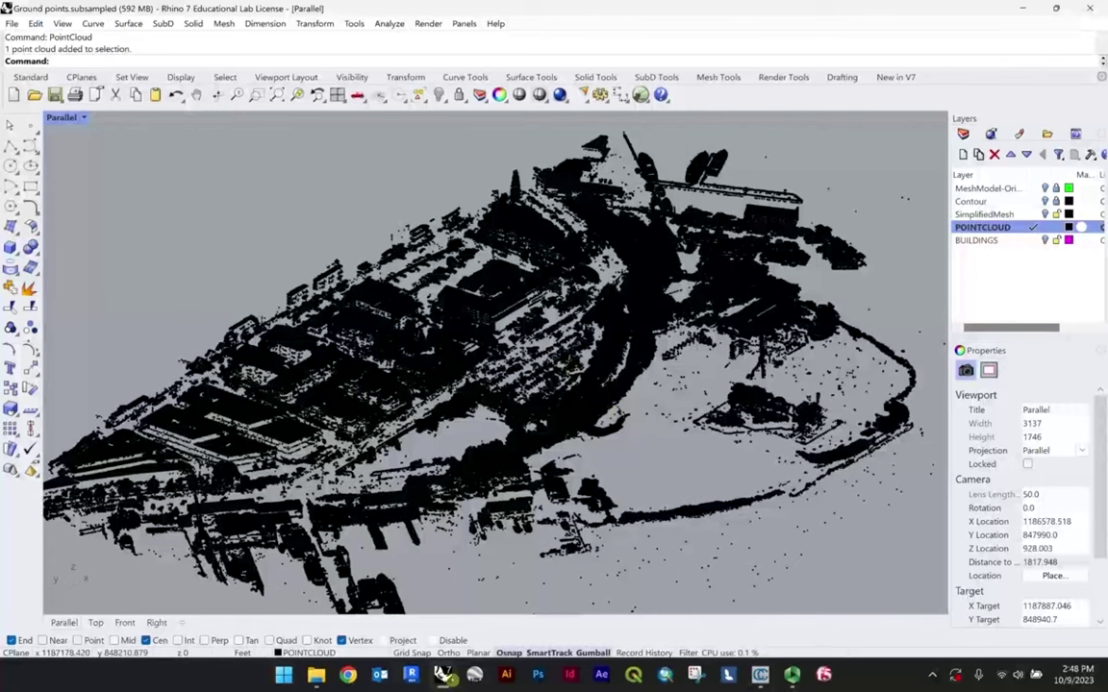
Step: Switch to the other Rhino window and start a new empty model
{"action": "mouse_move", "coordinate": [442, 675]}
{"action": "left_click", "coordinate": [475, 627]}
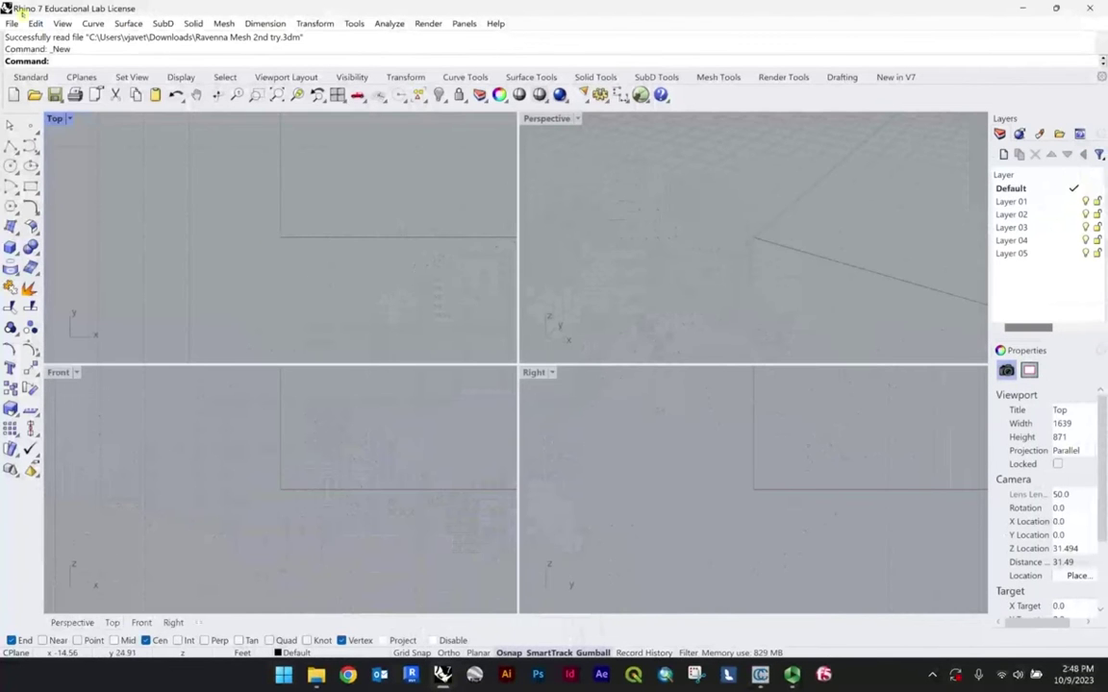
{"action": "left_click", "coordinate": [14, 24]}
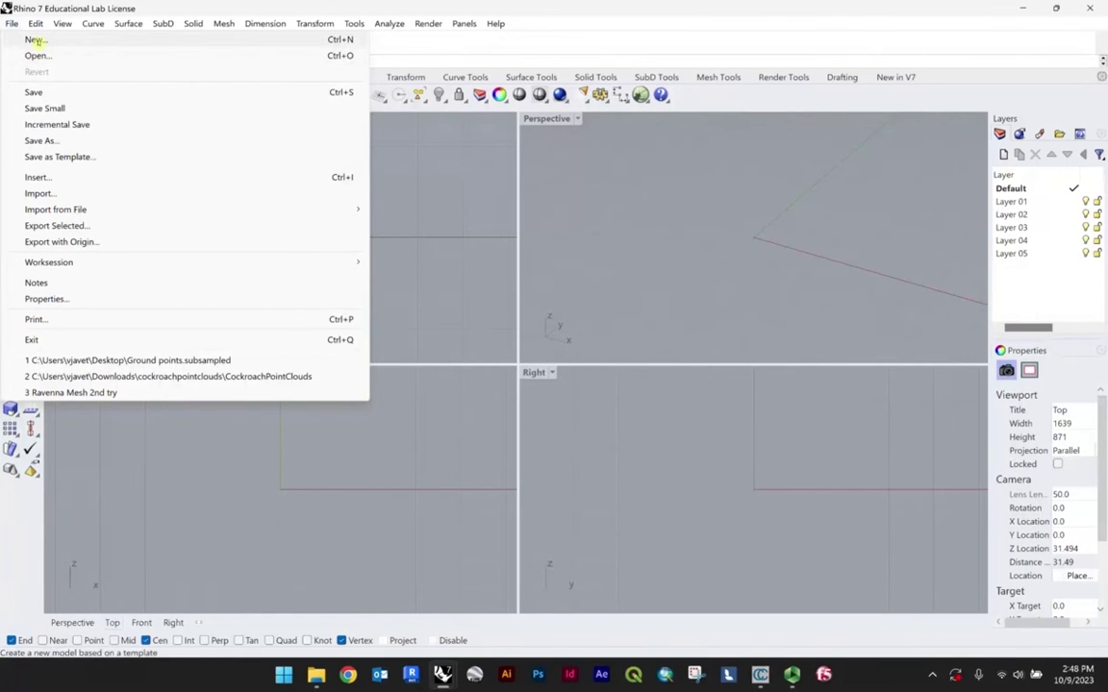
{"action": "left_click", "coordinate": [34, 41]}
Step: Open the Off-ground points file from the Desktop
{"action": "key", "text": "ctrl+o"}
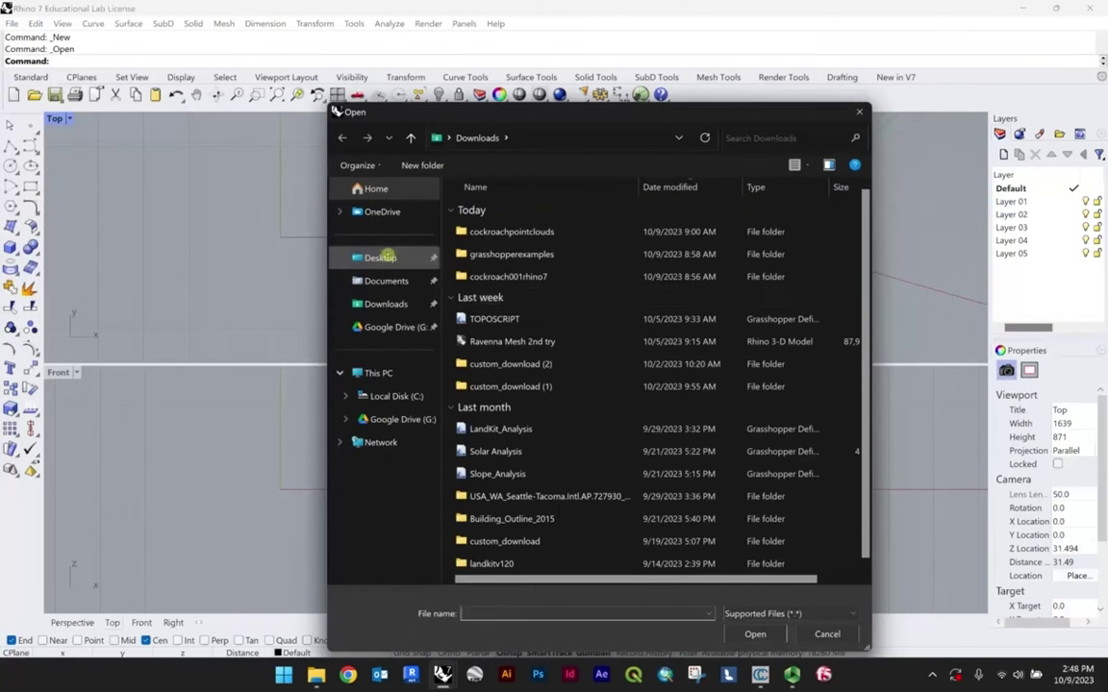
{"action": "left_click", "coordinate": [377, 257]}
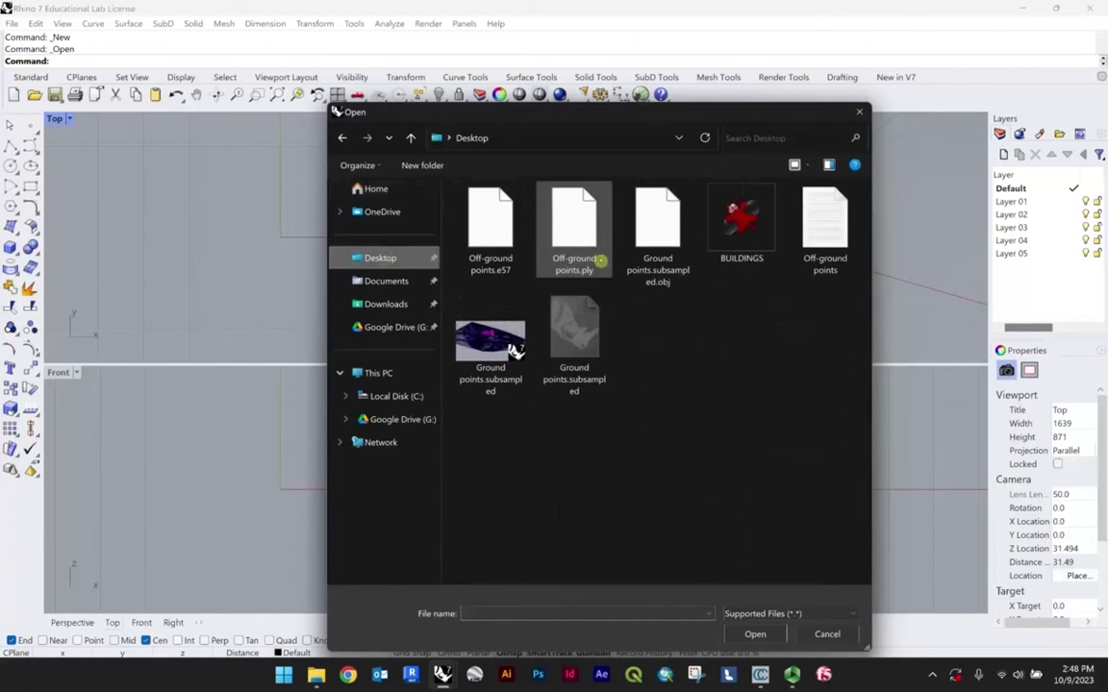
{"action": "left_click", "coordinate": [825, 258]}
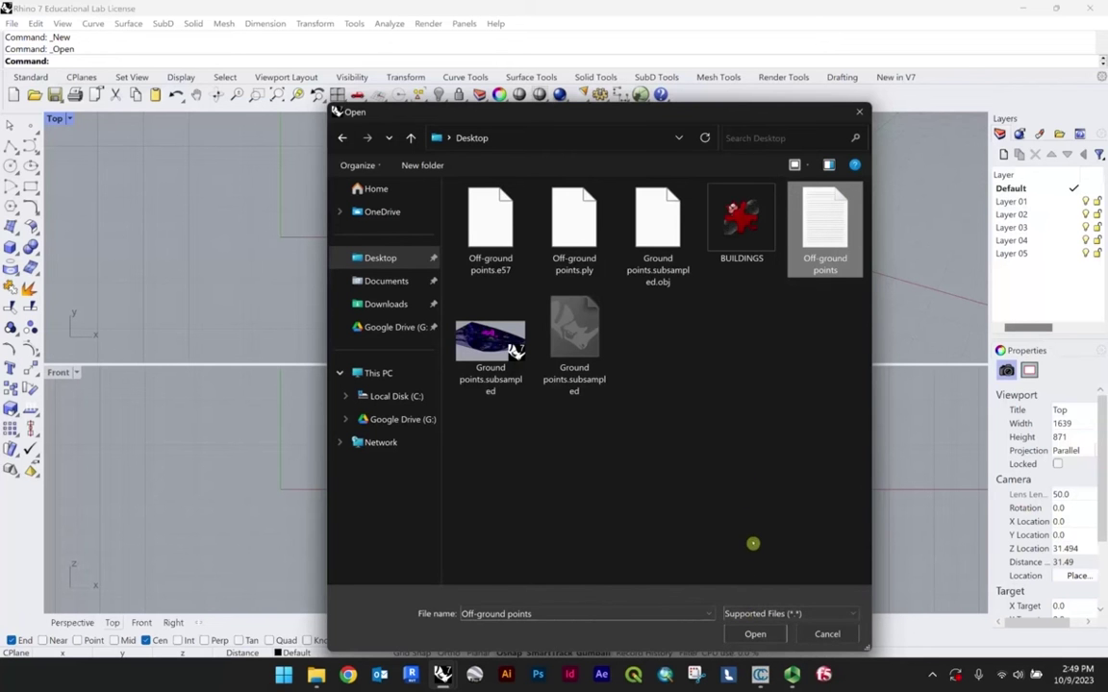
{"action": "left_click", "coordinate": [754, 634]}
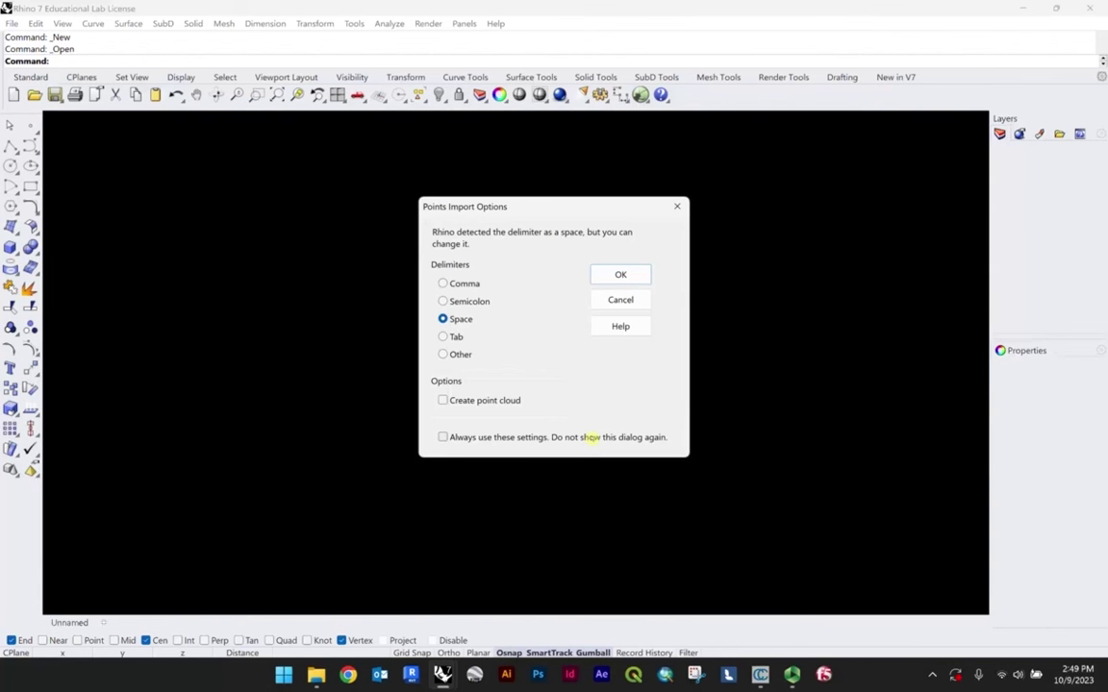
Step: Import Off-ground points as one point cloud, always using these settings, and confirm
{"action": "left_click", "coordinate": [442, 400]}
{"action": "left_click", "coordinate": [443, 400]}
{"action": "left_click", "coordinate": [510, 438]}
{"action": "left_click", "coordinate": [452, 437]}
{"action": "left_click", "coordinate": [452, 436]}
{"action": "left_click", "coordinate": [455, 436]}
{"action": "left_click", "coordinate": [485, 437]}
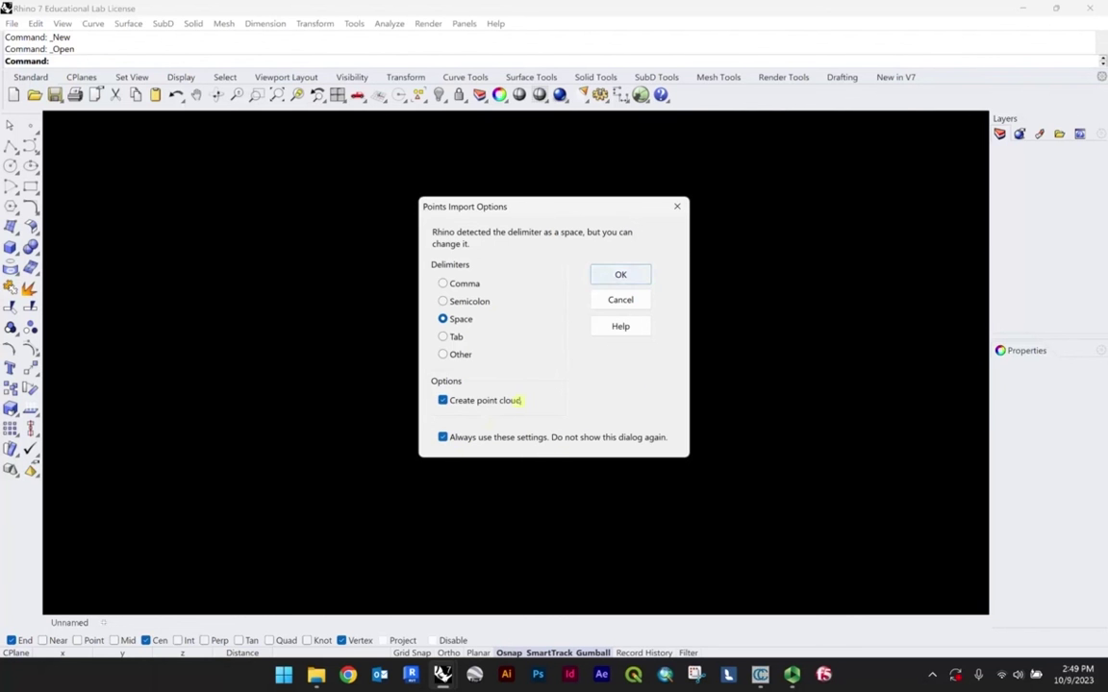
{"action": "left_click", "coordinate": [638, 275]}
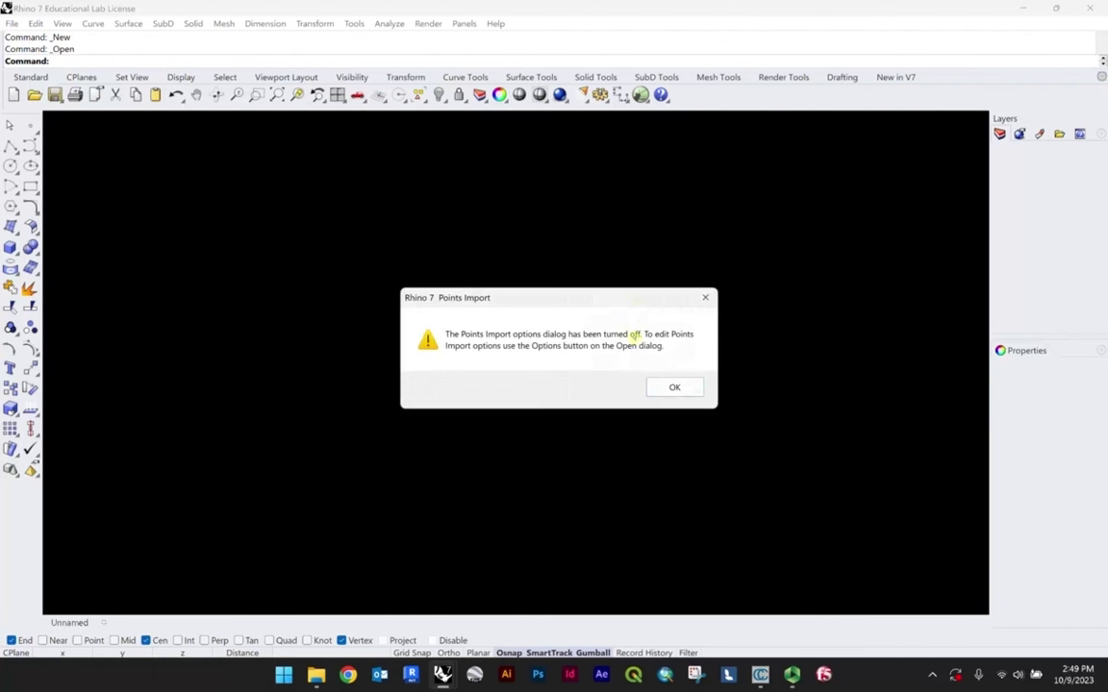
{"action": "left_click", "coordinate": [674, 388]}
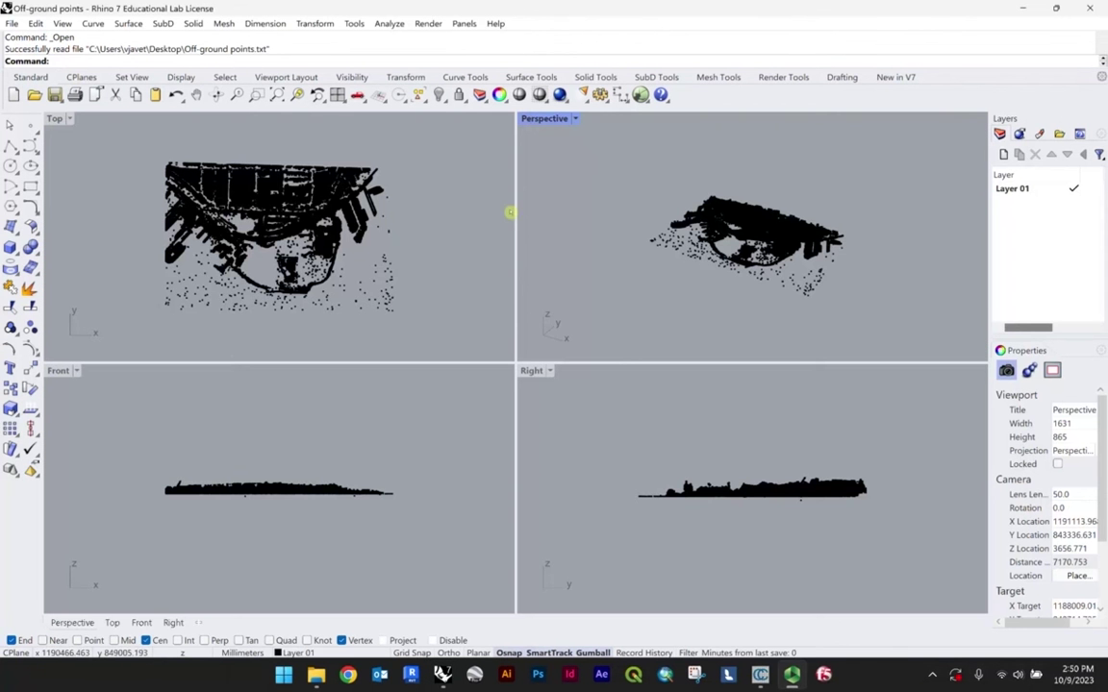
Step: Maximize the Perspective view and orbit around the imported point cloud
{"action": "scroll", "coordinate": [719, 246], "scroll_direction": "up", "scroll_amount": 4}
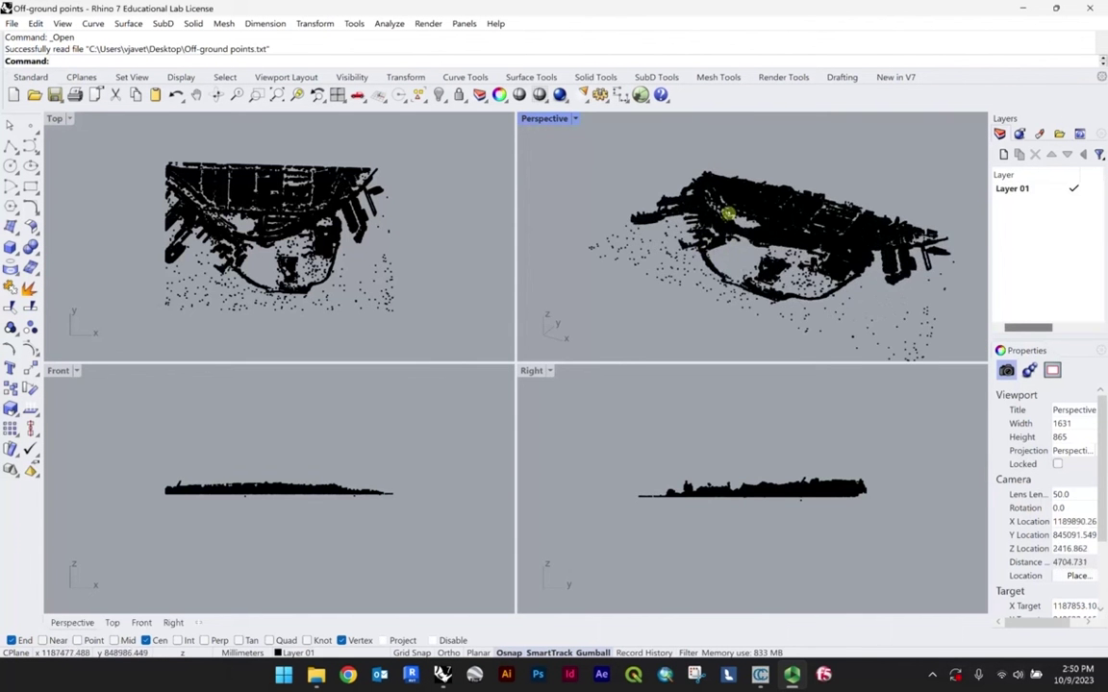
{"action": "double_click", "coordinate": [534, 117]}
{"action": "scroll", "coordinate": [675, 460], "scroll_direction": "up", "scroll_amount": 5}
{"action": "right_click_drag", "start_coordinate": [675, 460], "coordinate": [732, 437]}
{"action": "scroll", "coordinate": [631, 420], "scroll_direction": "down", "scroll_amount": 4}
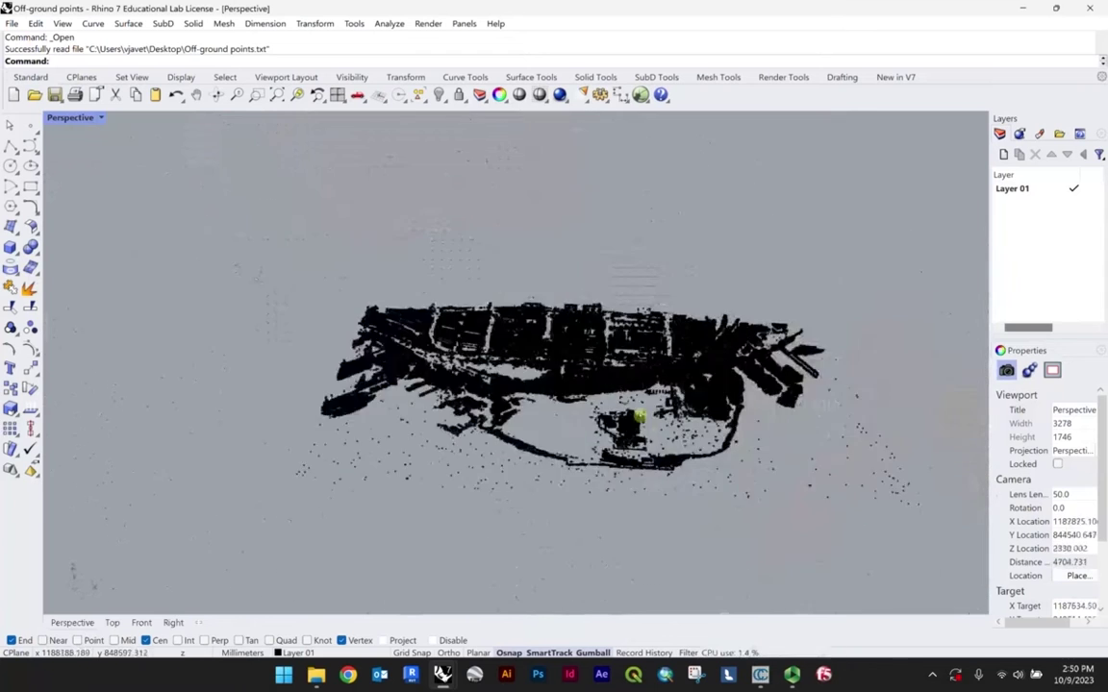
{"action": "mouse_move", "coordinate": [631, 420]}
{"action": "right_mouse_down"}
{"action": "mouse_move", "coordinate": [638, 395]}
{"action": "mouse_move", "coordinate": [632, 408]}
{"action": "right_mouse_up"}
{"action": "scroll", "coordinate": [632, 407], "scroll_direction": "up", "scroll_amount": 4}
{"action": "right_click_drag", "start_coordinate": [557, 388], "coordinate": [593, 389]}
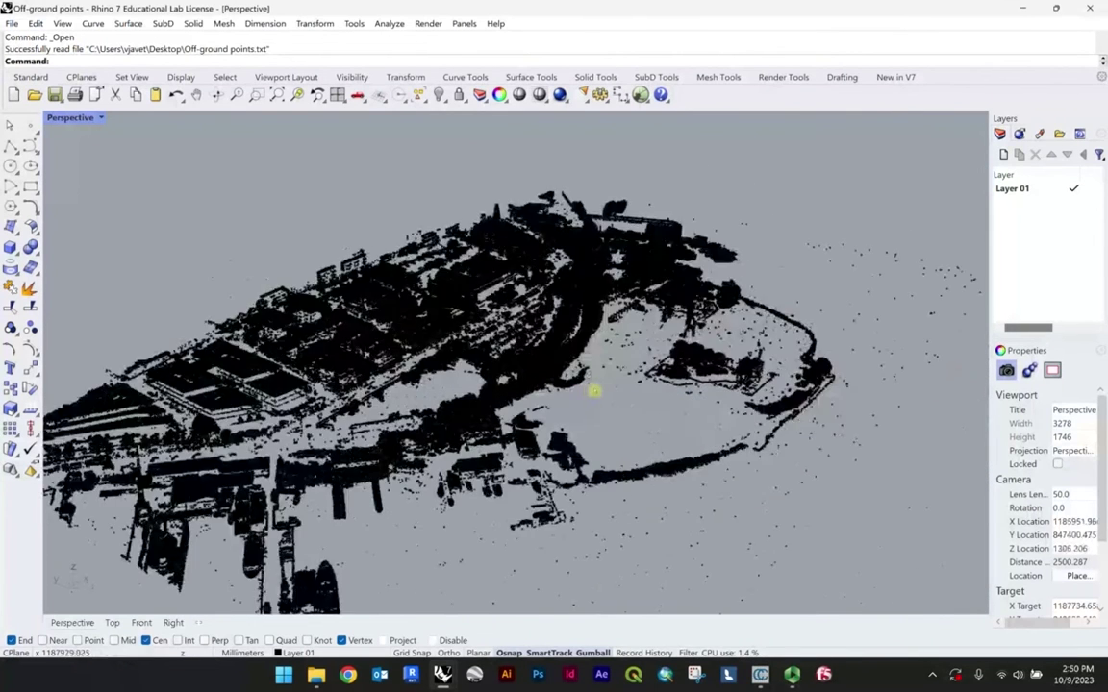
{"action": "scroll", "coordinate": [593, 388], "scroll_direction": "down", "scroll_amount": 4}
Step: Switch to the Ground points.subsampled model and select its point cloud for comparison
{"action": "left_click", "coordinate": [443, 674]}
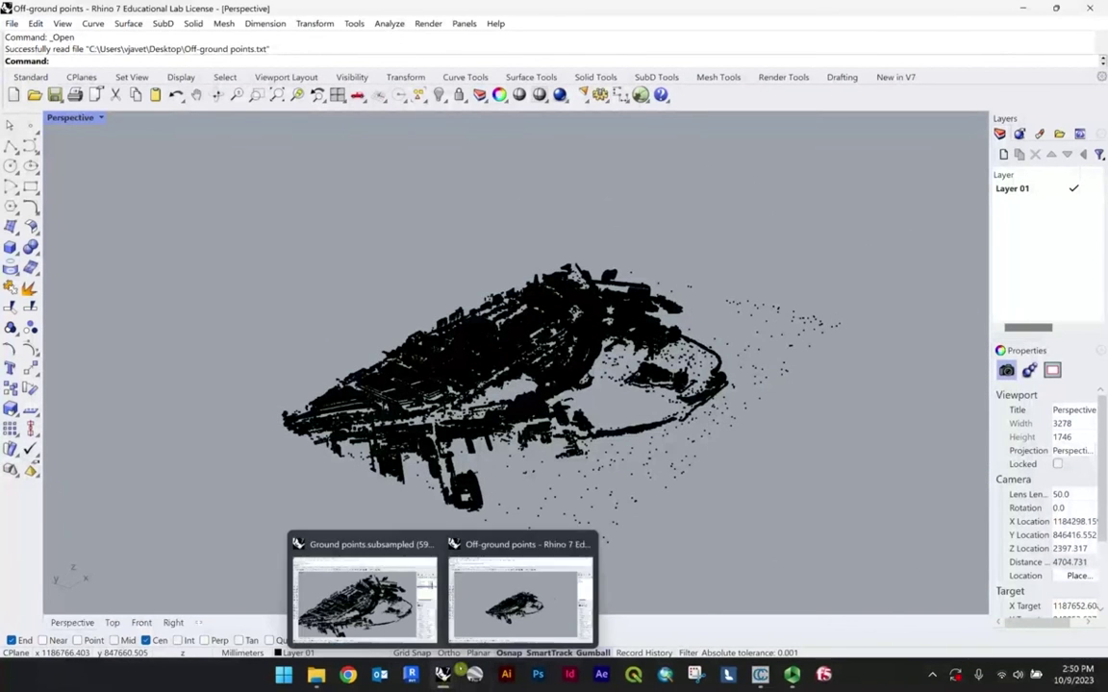
{"action": "left_click", "coordinate": [388, 607]}
{"action": "scroll", "coordinate": [598, 383], "scroll_direction": "down", "scroll_amount": 5}
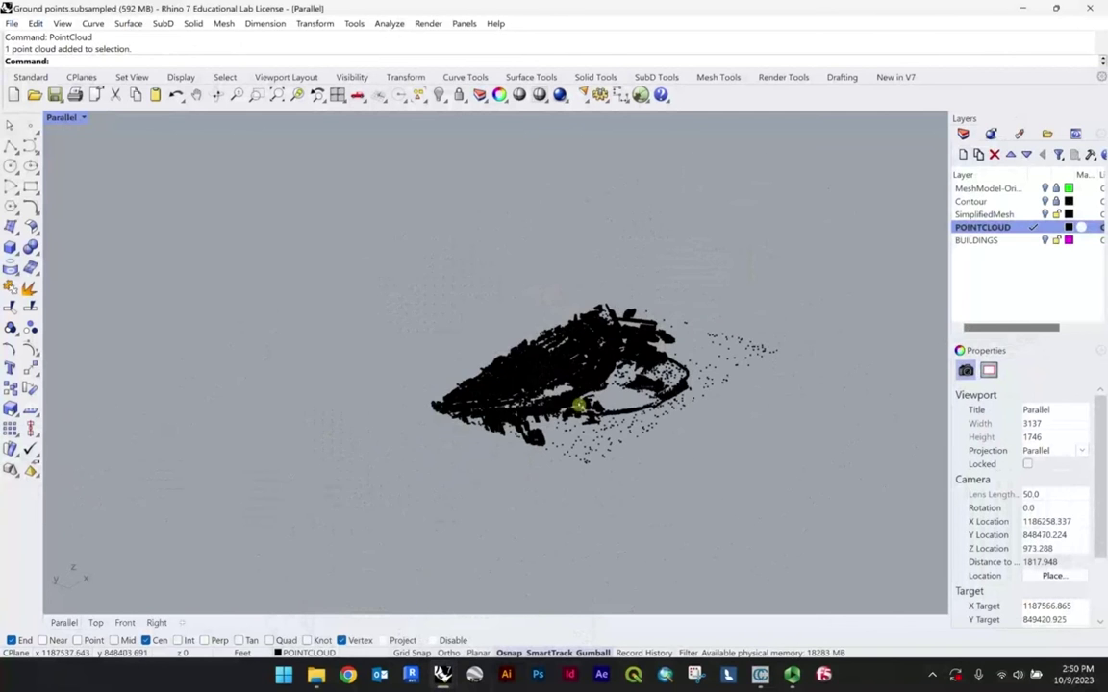
{"action": "scroll", "coordinate": [595, 342], "scroll_direction": "up", "scroll_amount": 3}
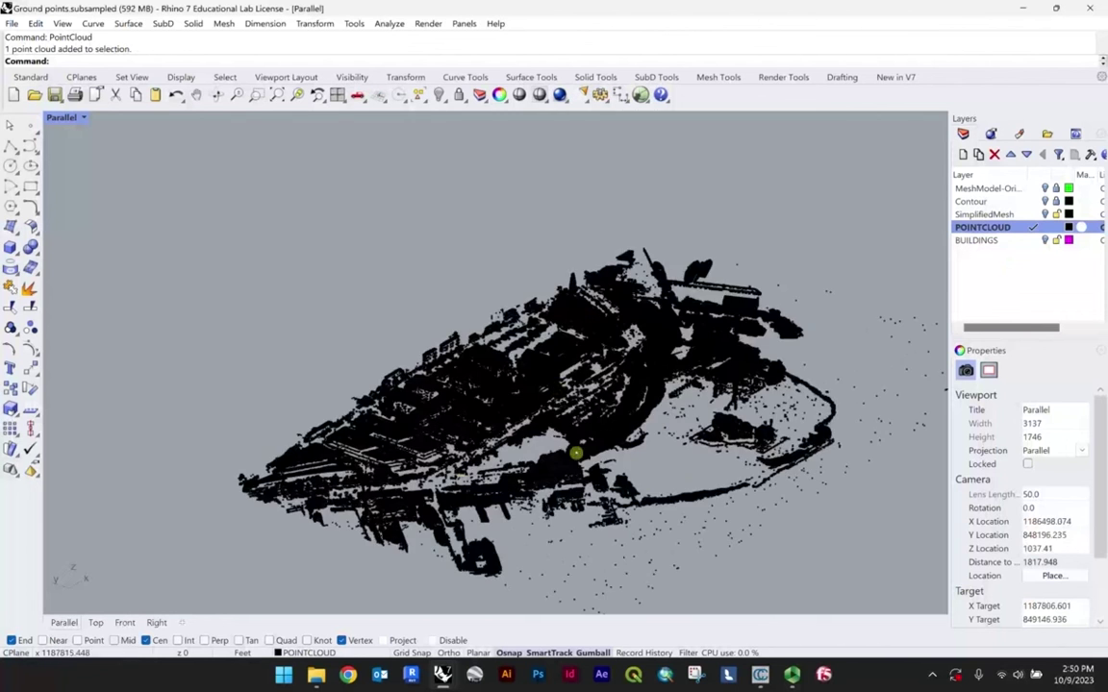
{"action": "left_click", "coordinate": [527, 425]}
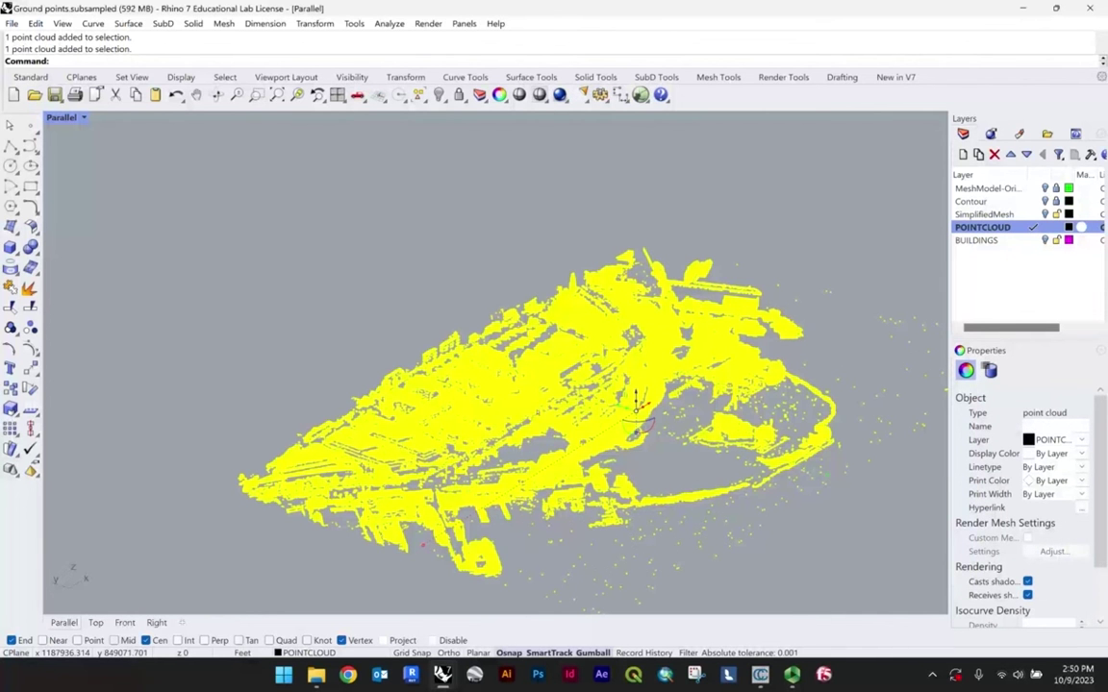
Step: Return to the Off-ground points model and orbit to a lower view of the cloud
{"action": "mouse_move", "coordinate": [442, 674]}
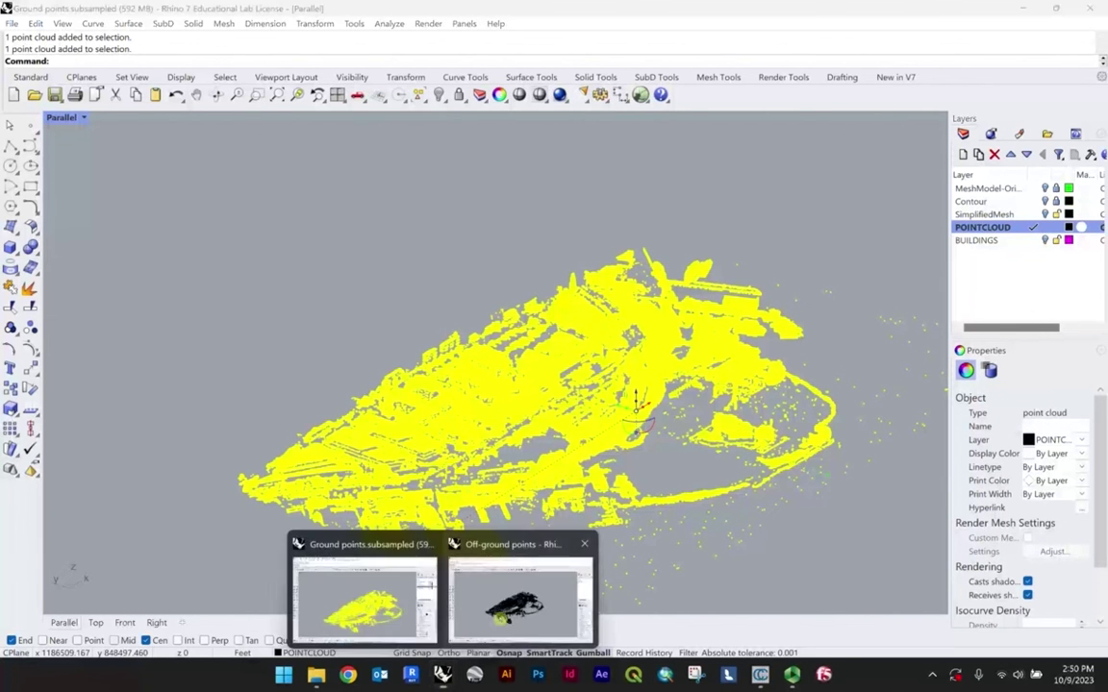
{"action": "left_click", "coordinate": [510, 591]}
{"action": "scroll", "coordinate": [462, 341], "scroll_direction": "up", "scroll_amount": 5}
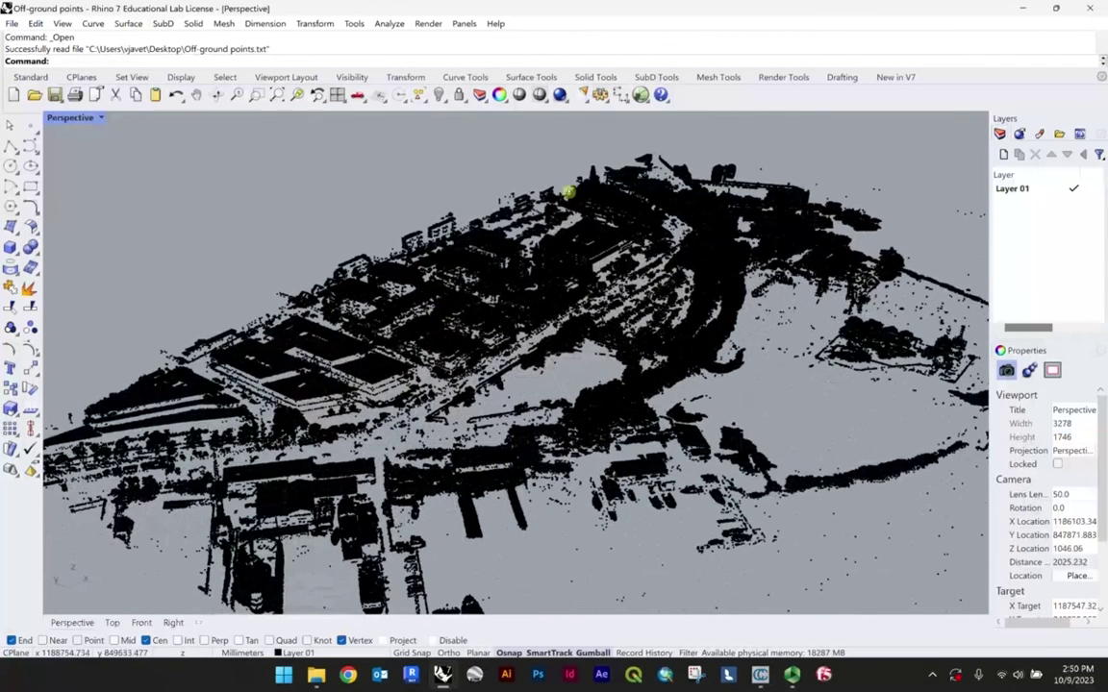
{"action": "scroll", "coordinate": [500, 375], "scroll_direction": "up", "scroll_amount": 2}
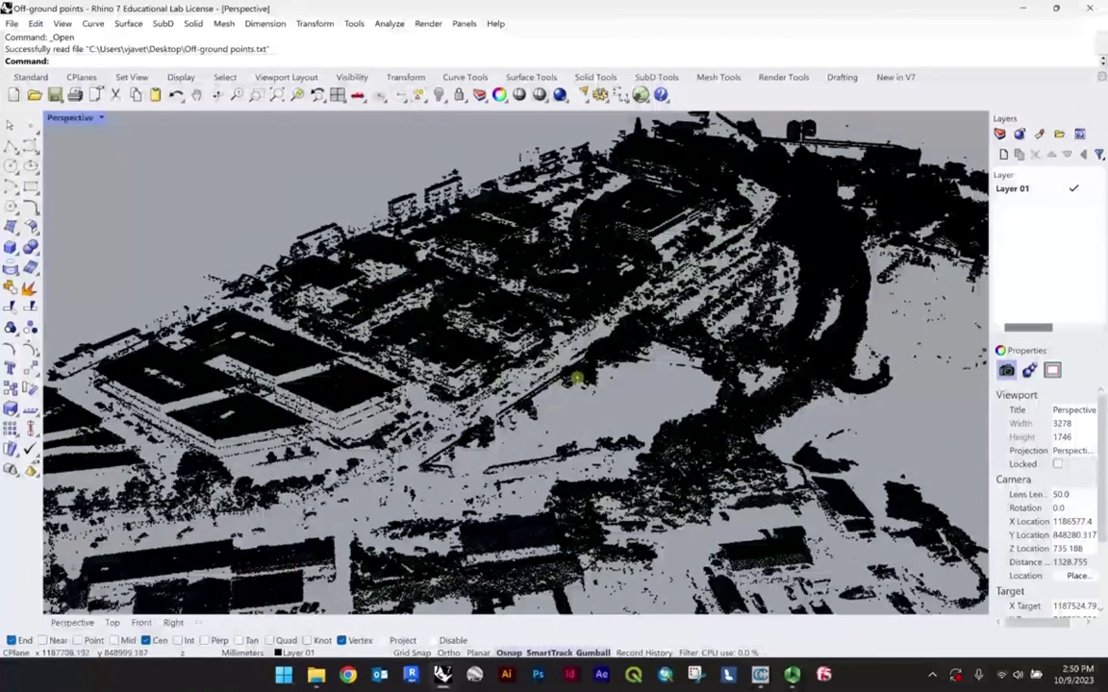
{"action": "scroll", "coordinate": [567, 383], "scroll_direction": "down", "scroll_amount": 4}
{"action": "right_click_drag", "start_coordinate": [556, 388], "coordinate": [588, 412]}
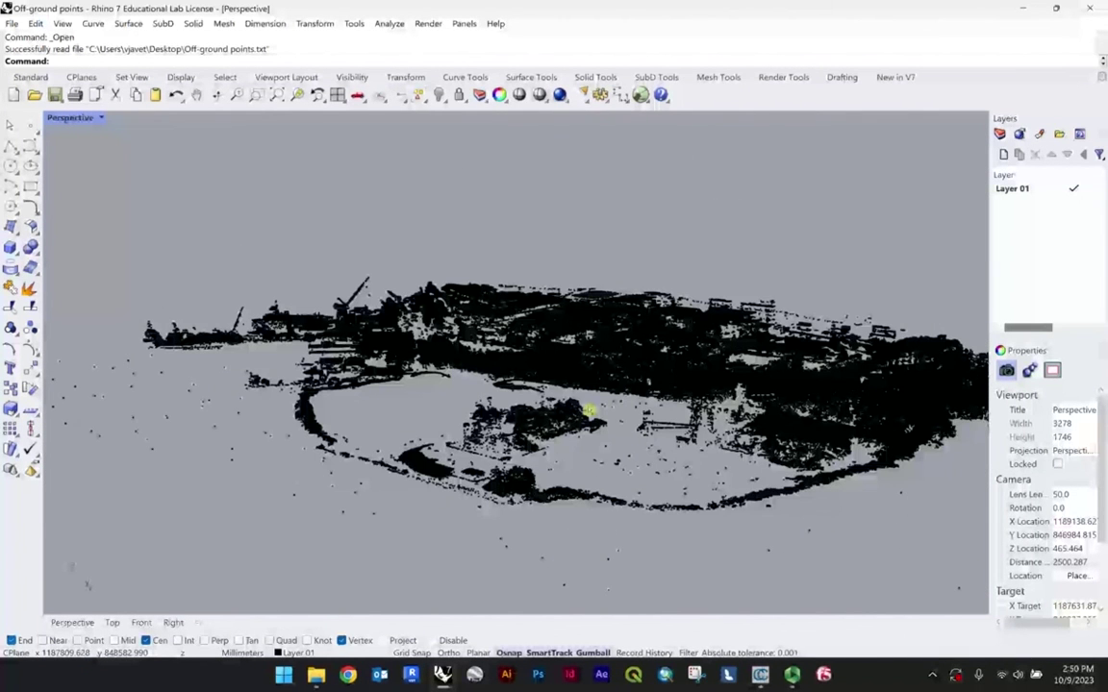
{"action": "scroll", "coordinate": [590, 385], "scroll_direction": "up", "scroll_amount": 2}
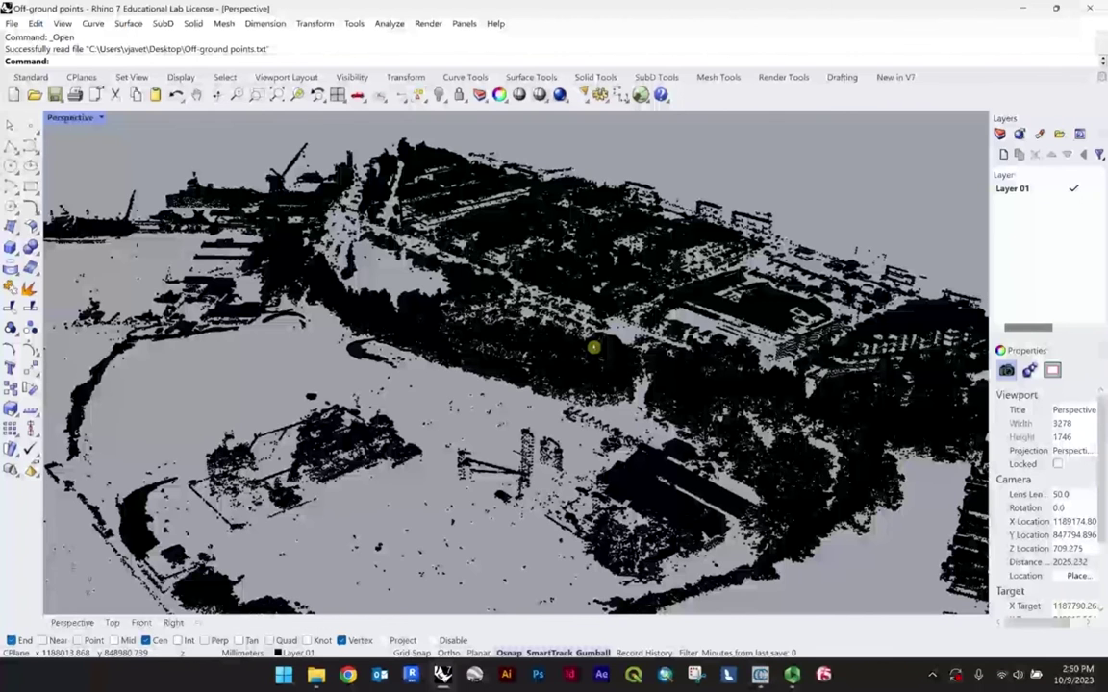